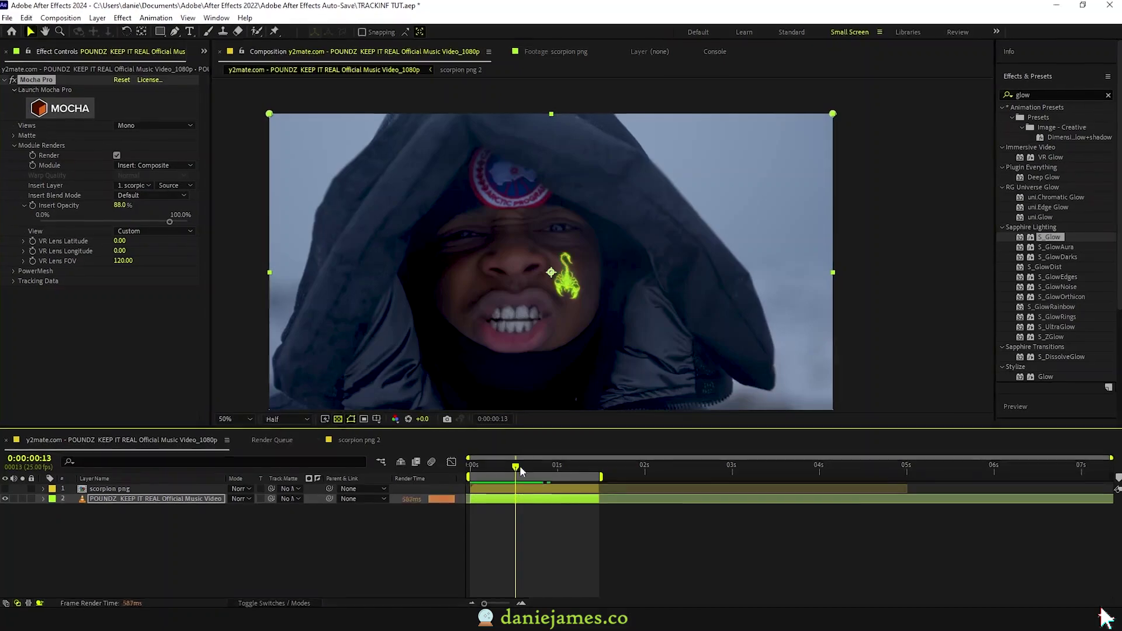
Preview the finished tattoo composites and scrub through the untouched footage of the hooded man
{"action": "mouse_move", "coordinate": [520, 469]}
{"action": "left_mouse_down"}
{"action": "mouse_move", "coordinate": [477, 470]}
{"action": "mouse_move", "coordinate": [521, 470]}
{"action": "mouse_move", "coordinate": [506, 461]}
{"action": "left_mouse_up"}
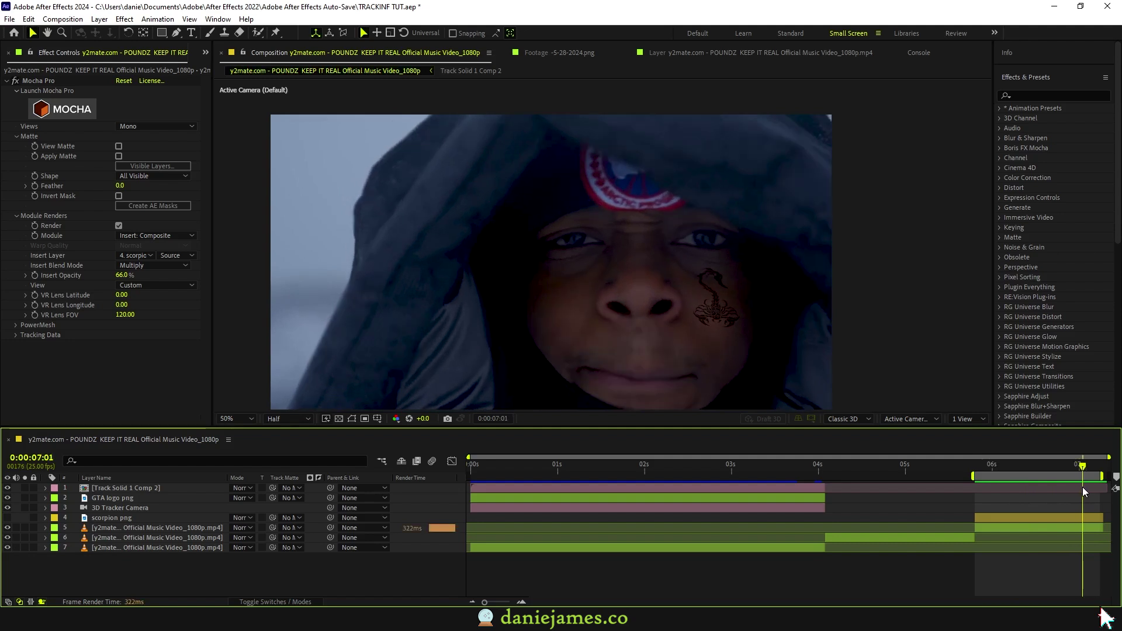
{"action": "left_click_drag", "start_coordinate": [1082, 486], "coordinate": [1010, 490]}
{"action": "key", "text": "space"}
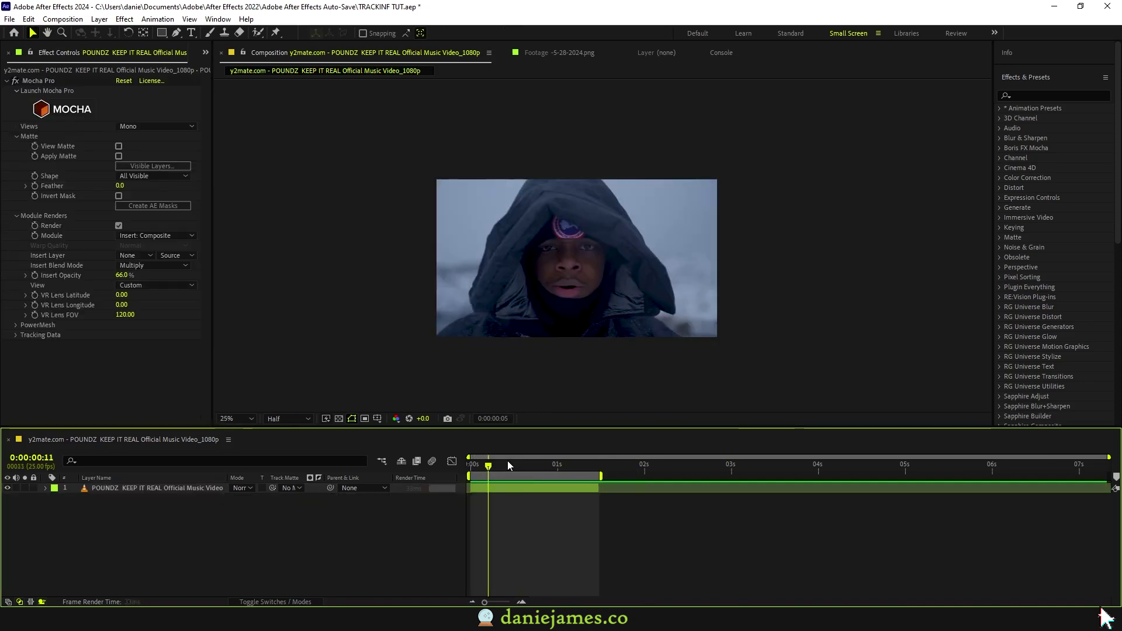
{"action": "left_click_drag", "start_coordinate": [508, 465], "coordinate": [449, 471]}
{"action": "key", "text": "space"}
{"action": "mouse_move", "coordinate": [541, 469]}
{"action": "left_mouse_down"}
{"action": "mouse_move", "coordinate": [514, 471]}
{"action": "mouse_move", "coordinate": [529, 473]}
{"action": "left_mouse_up"}
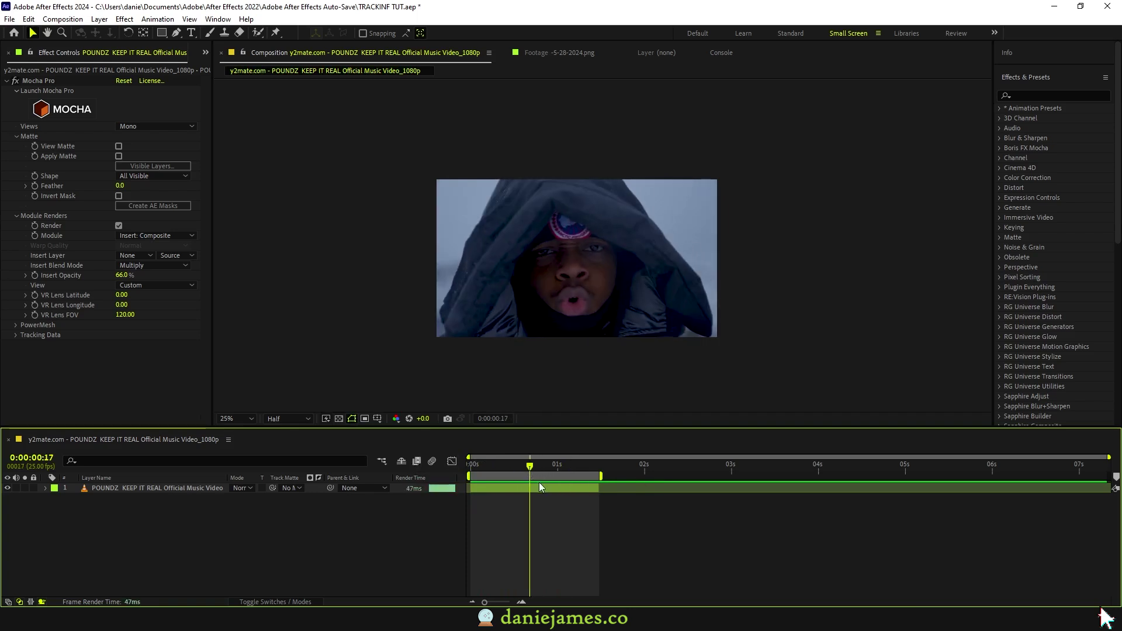
Remove the existing Mocha Pro effect from the POUNDZ KEEP IT REAL footage layer
{"action": "left_click", "coordinate": [538, 485]}
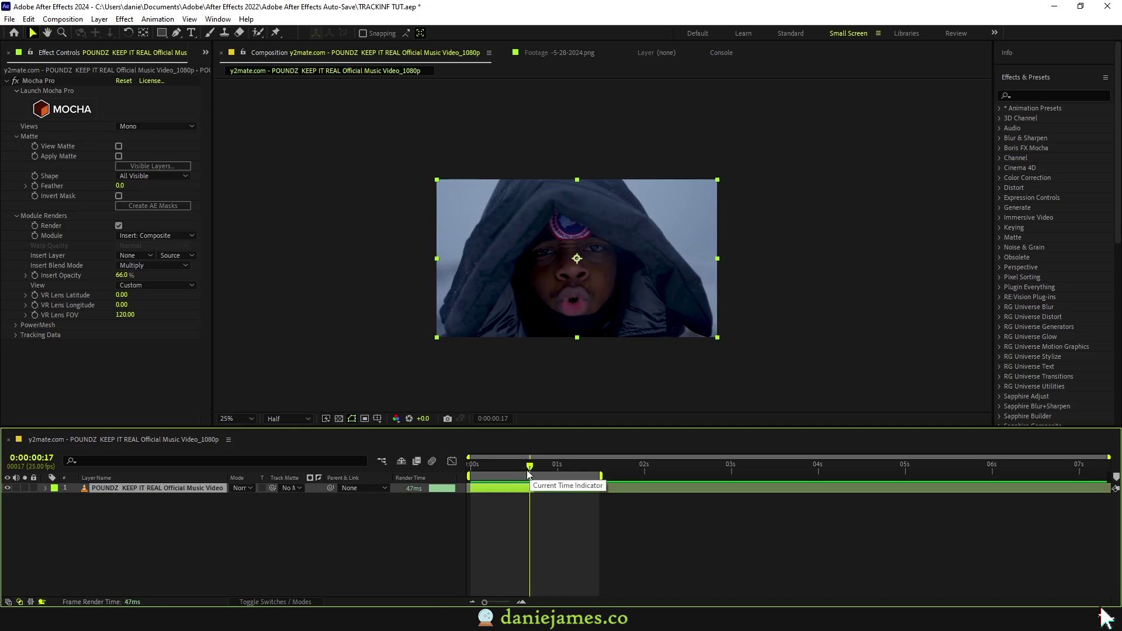
{"action": "left_click", "coordinate": [45, 81]}
{"action": "key", "text": "Delete"}
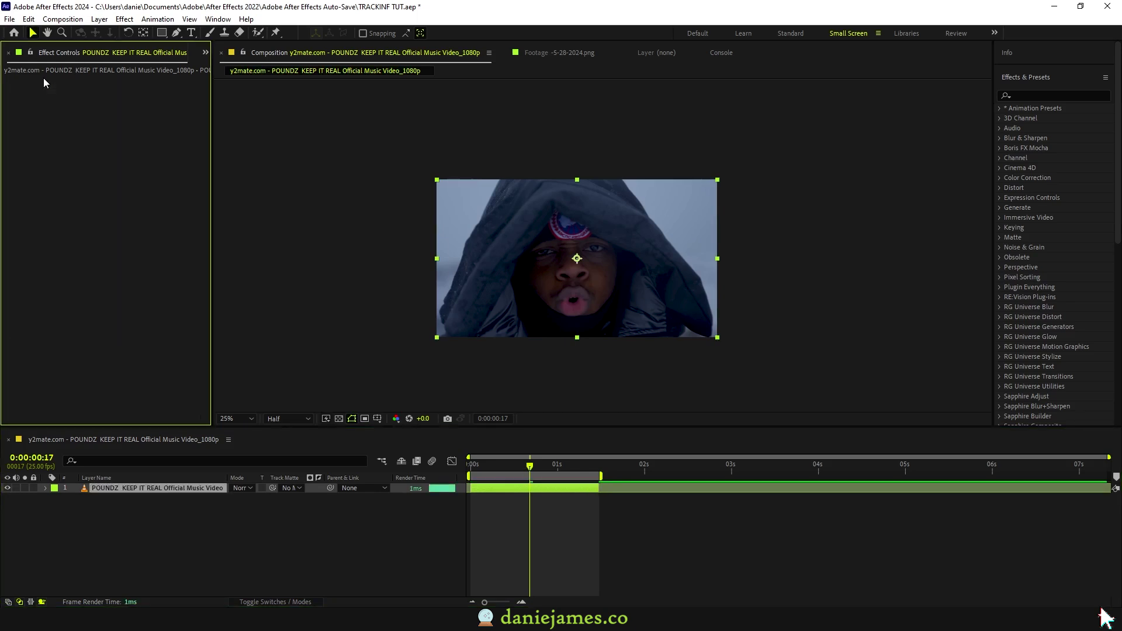
Find the Mocha Pro effect, apply it to the footage layer, and return to the start of the composition
{"action": "left_click_drag", "start_coordinate": [502, 471], "coordinate": [550, 467]}
{"action": "left_click", "coordinate": [1070, 93]}
{"action": "type", "text": "mocha"}
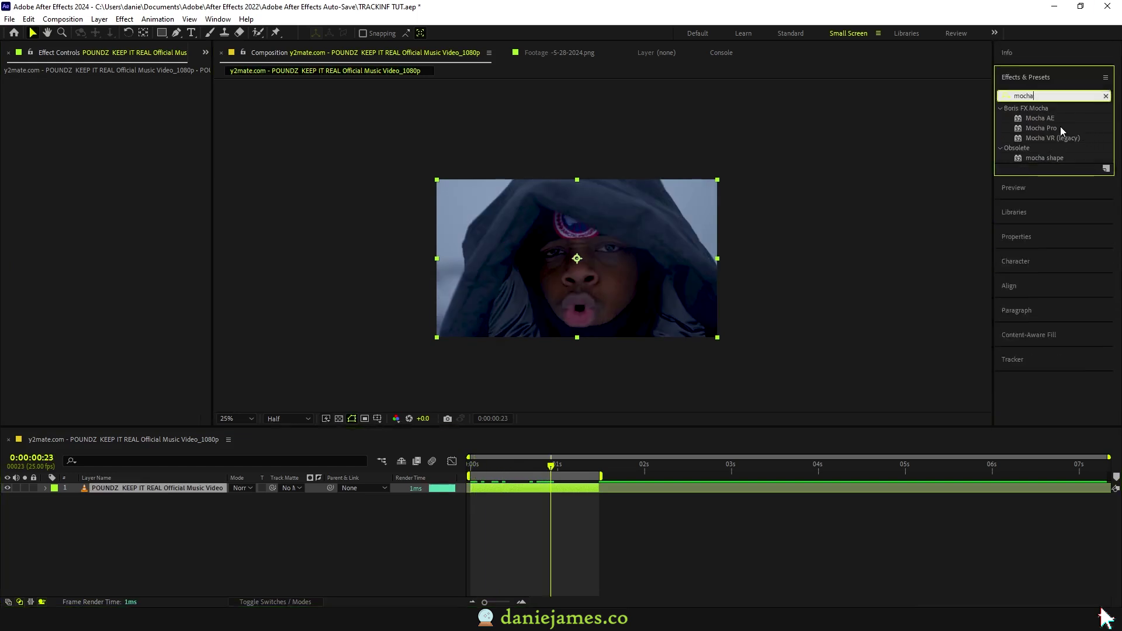
{"action": "left_click_drag", "start_coordinate": [1041, 128], "coordinate": [178, 494]}
{"action": "left_click", "coordinate": [494, 476]}
{"action": "left_click_drag", "start_coordinate": [488, 468], "coordinate": [466, 473]}
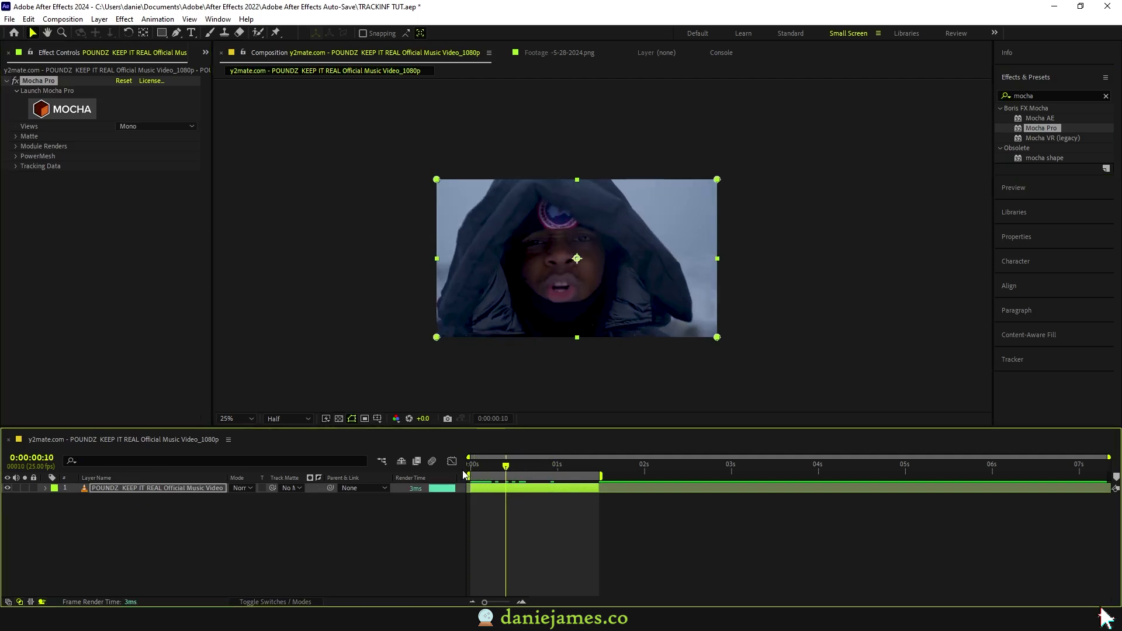
View the scorpion image pngegg.png and the cross image PikPng.com_tattoos-png_462118.png from the project assets
{"action": "left_click", "coordinate": [204, 53]}
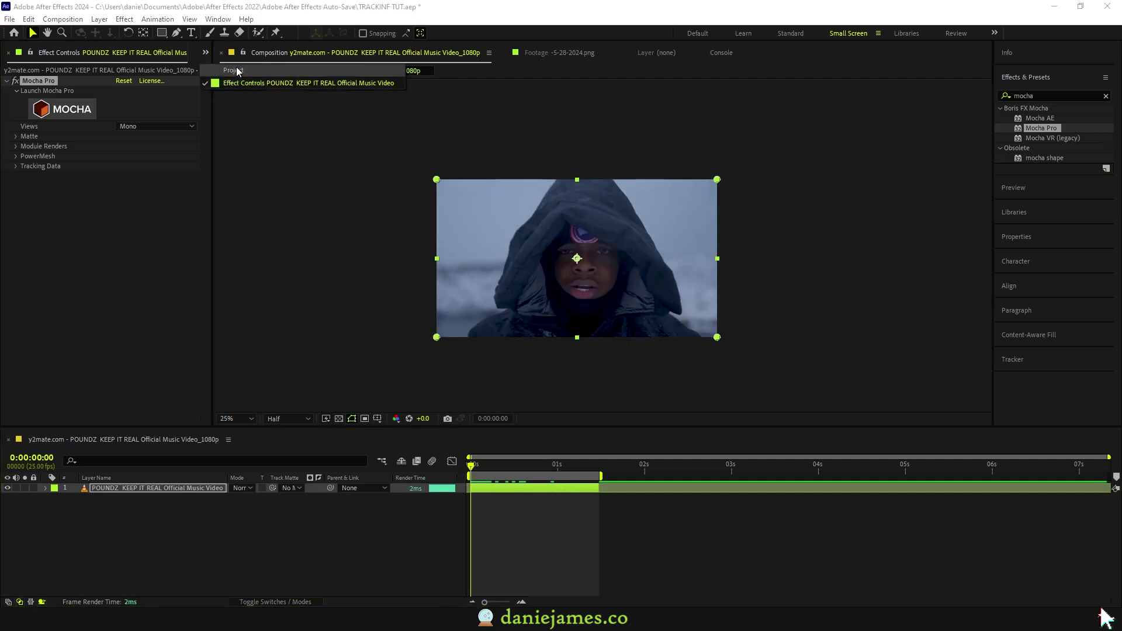
{"action": "left_click", "coordinate": [236, 69]}
{"action": "double_click", "coordinate": [68, 174]}
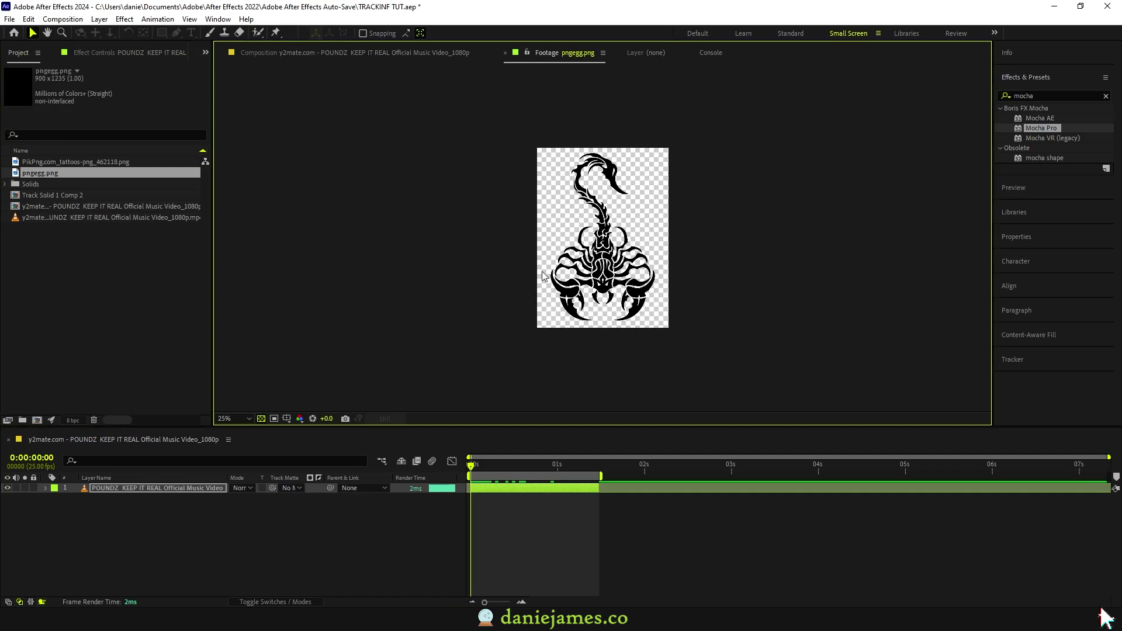
{"action": "left_click", "coordinate": [261, 419]}
{"action": "left_click", "coordinate": [261, 419]}
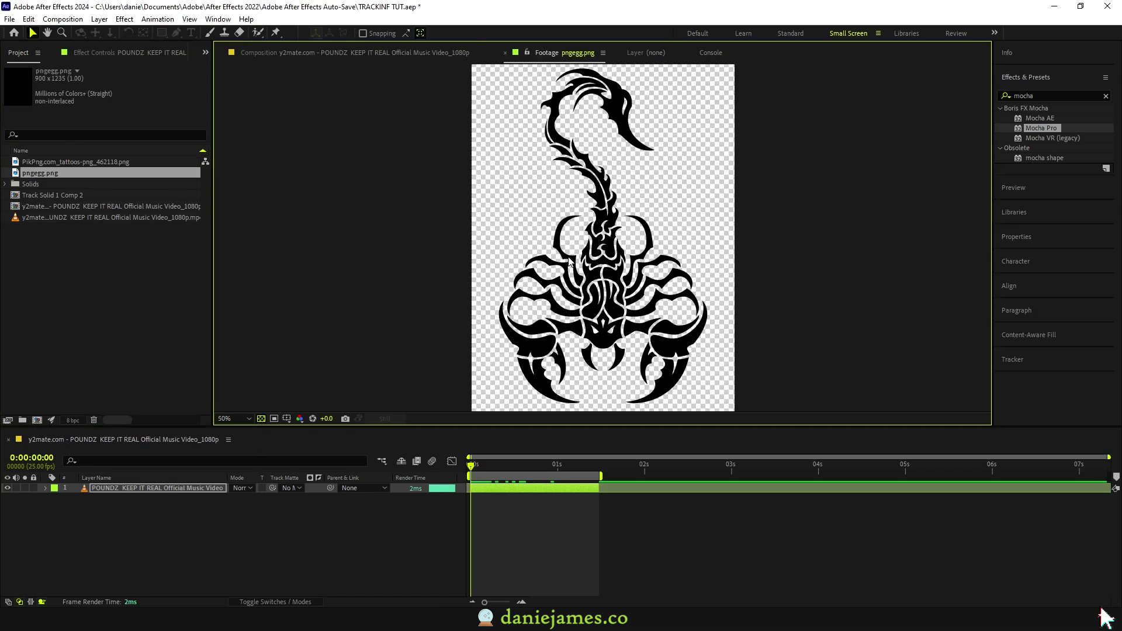
{"action": "double_click", "coordinate": [81, 162]}
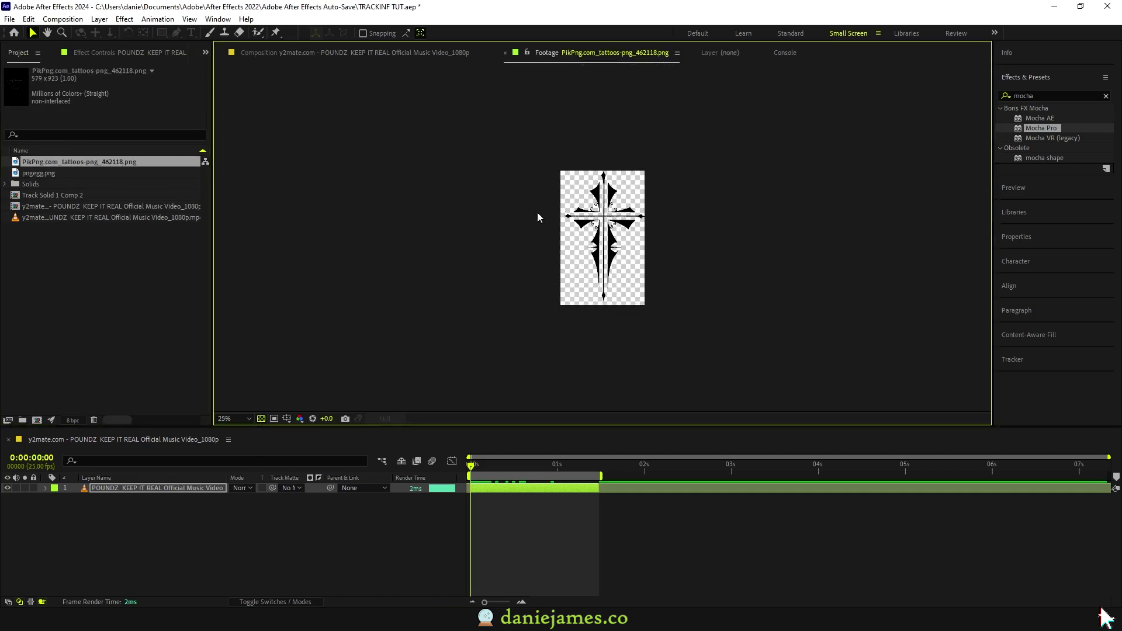
{"action": "key", "text": "period"}
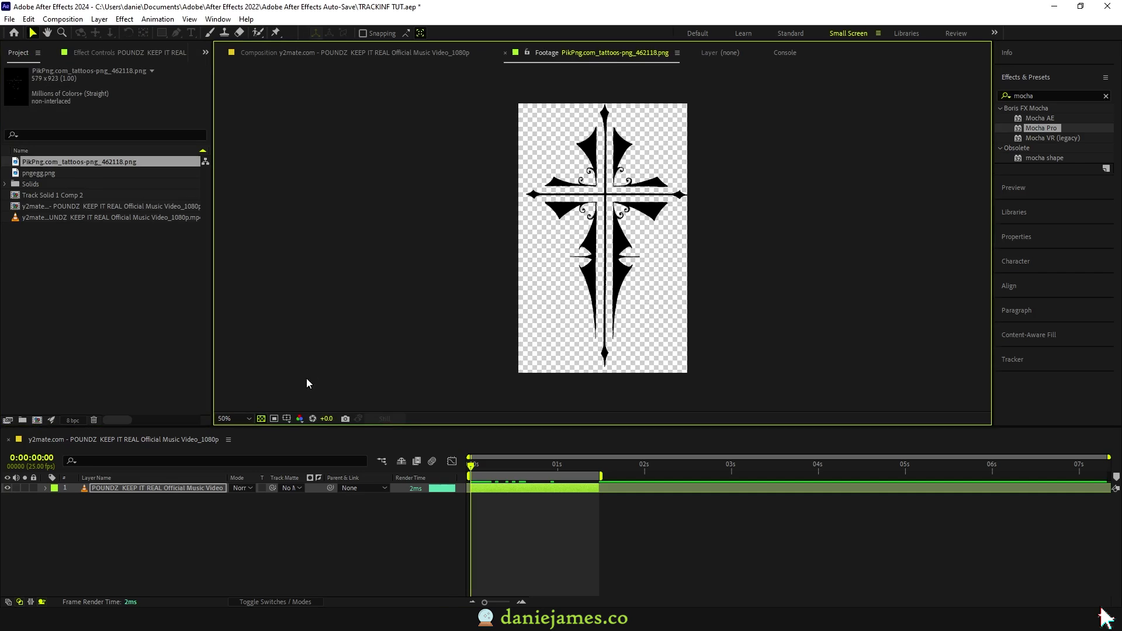
{"action": "left_click", "coordinate": [94, 181]}
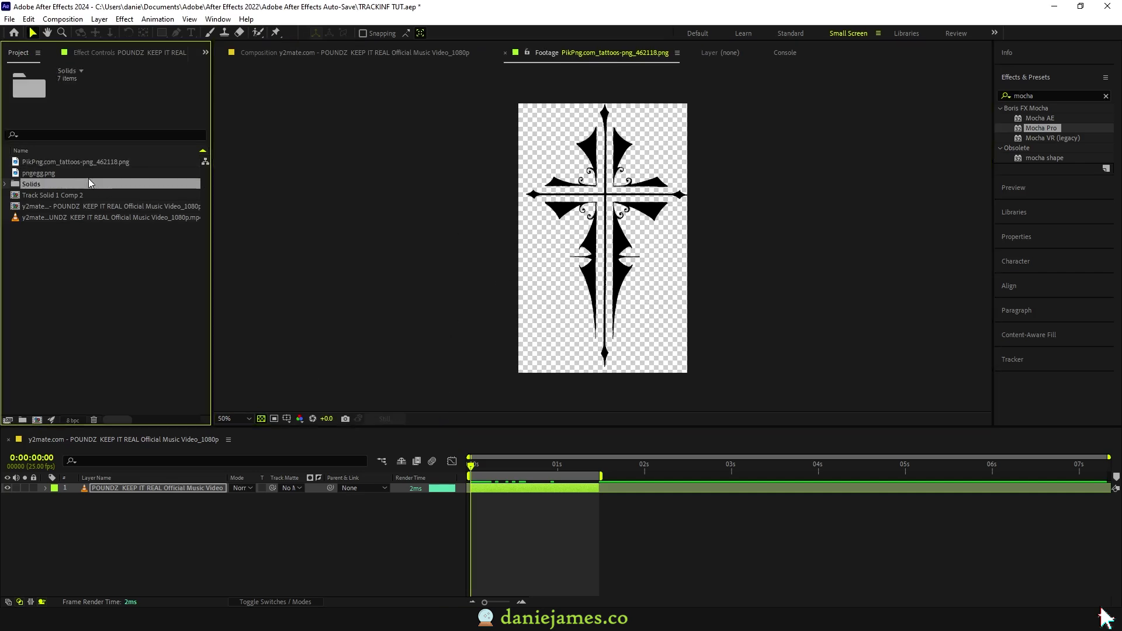
Add pngegg.png to the composition above the footage layer and hide the new layer
{"action": "left_click", "coordinate": [86, 173]}
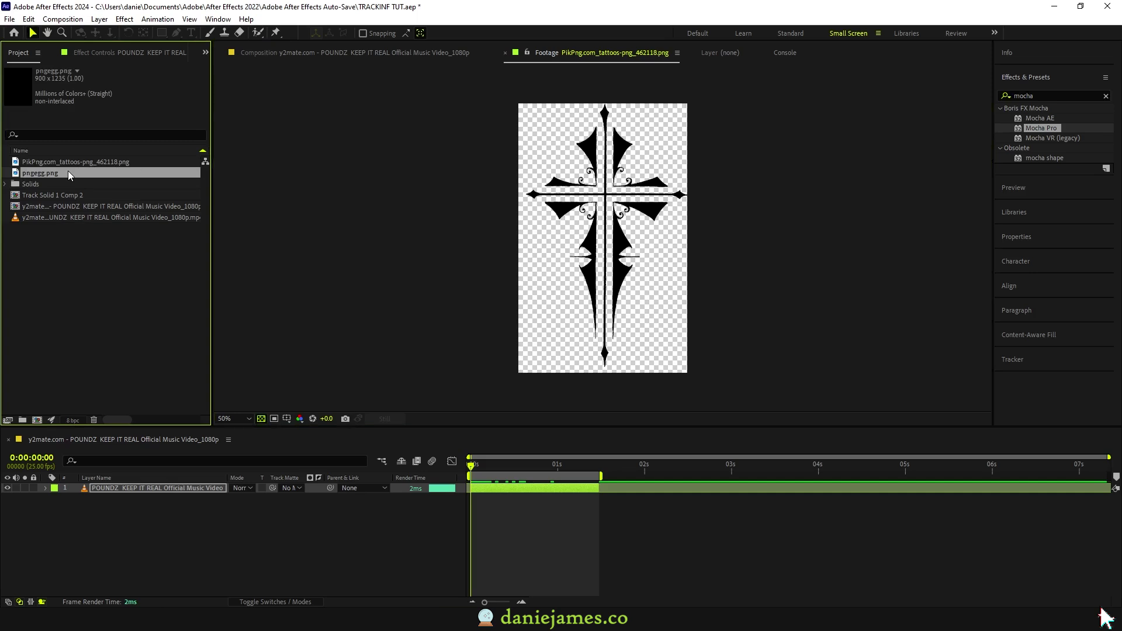
{"action": "left_click_drag", "start_coordinate": [65, 173], "coordinate": [70, 485]}
{"action": "mouse_move", "coordinate": [514, 475]}
{"action": "left_mouse_down"}
{"action": "mouse_move", "coordinate": [526, 476]}
{"action": "mouse_move", "coordinate": [492, 475]}
{"action": "left_mouse_up"}
{"action": "left_click", "coordinate": [7, 488]}
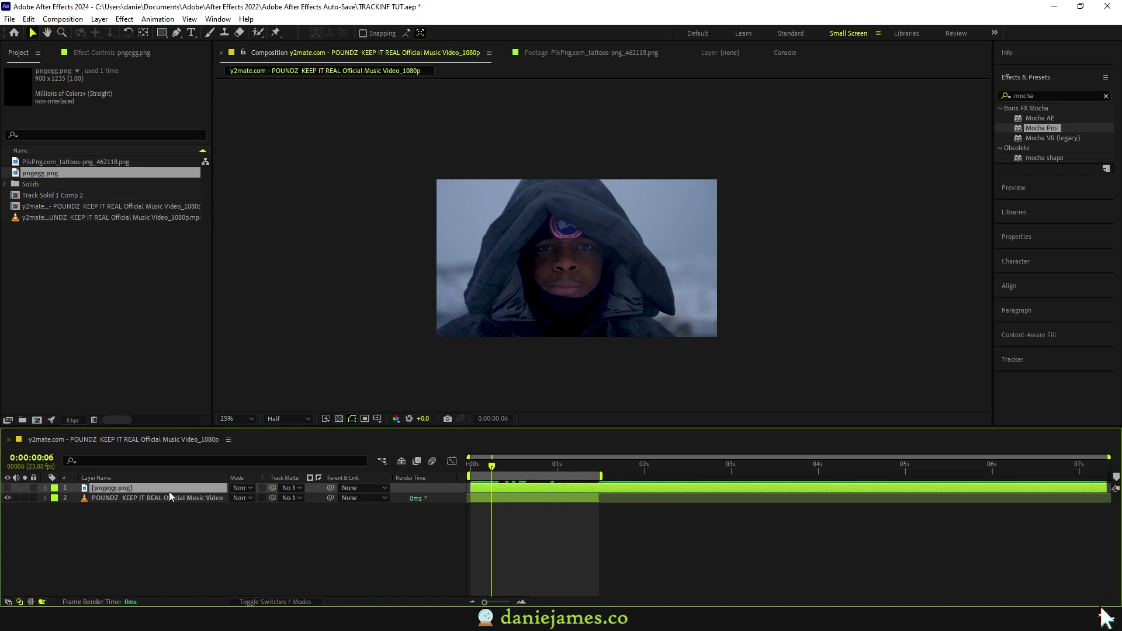
{"action": "key", "text": "space"}
{"action": "mouse_move", "coordinate": [514, 466]}
{"action": "left_mouse_down"}
{"action": "mouse_move", "coordinate": [470, 466]}
{"action": "mouse_move", "coordinate": [521, 466]}
{"action": "left_mouse_up"}
Set the composition preview resolution to Full and launch Mocha Pro from the footage layer's effect
{"action": "left_click", "coordinate": [117, 53]}
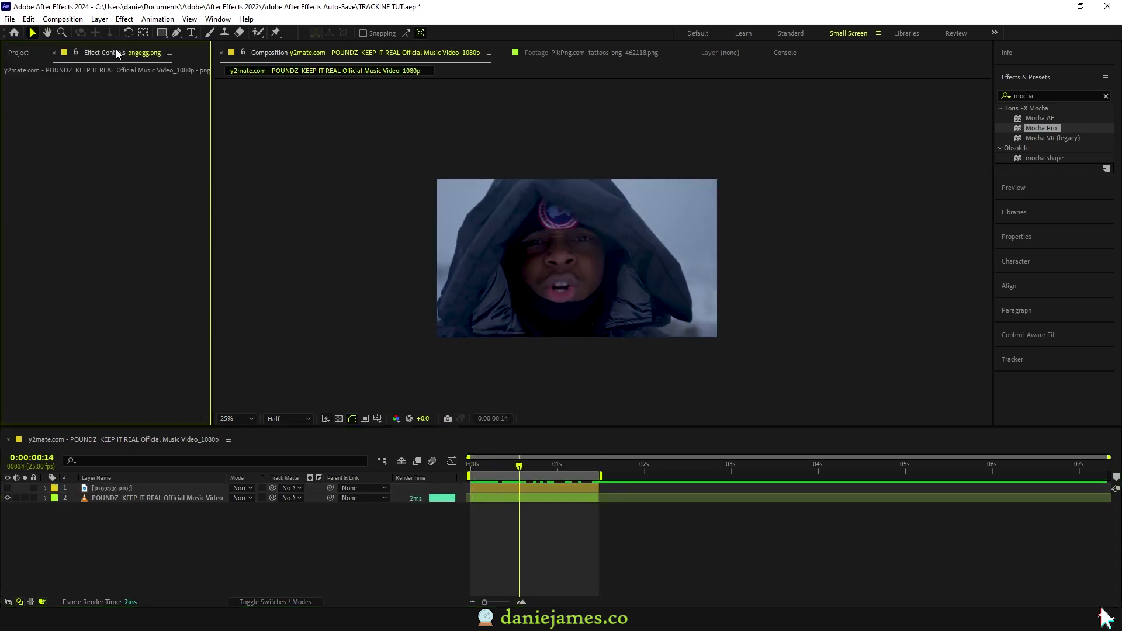
{"action": "left_click", "coordinate": [130, 501]}
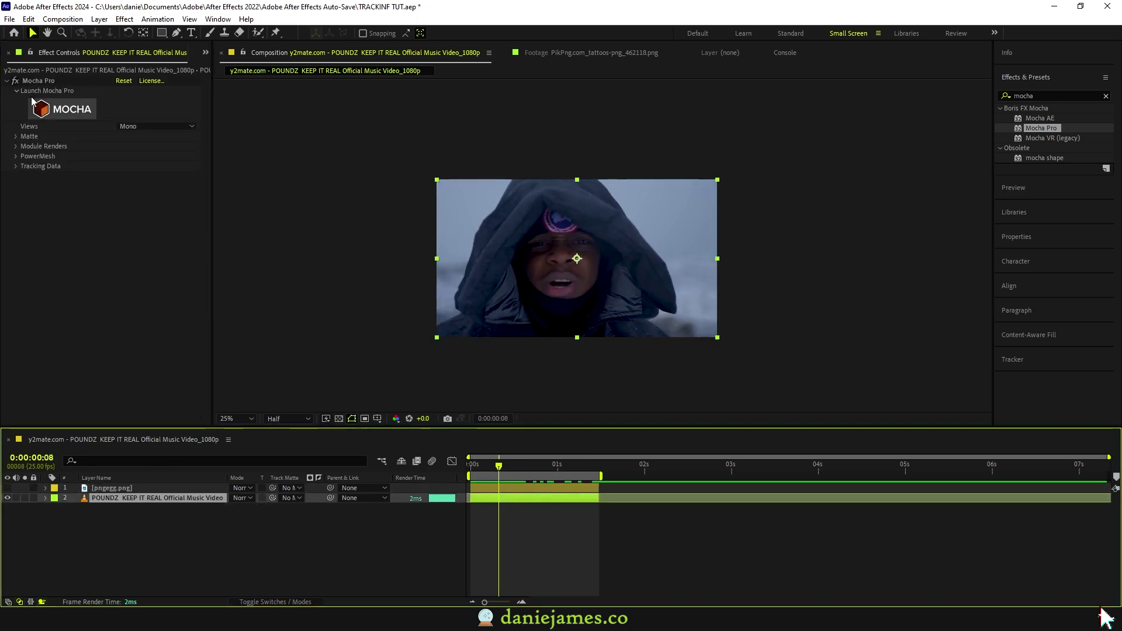
{"action": "left_click", "coordinate": [56, 112]}
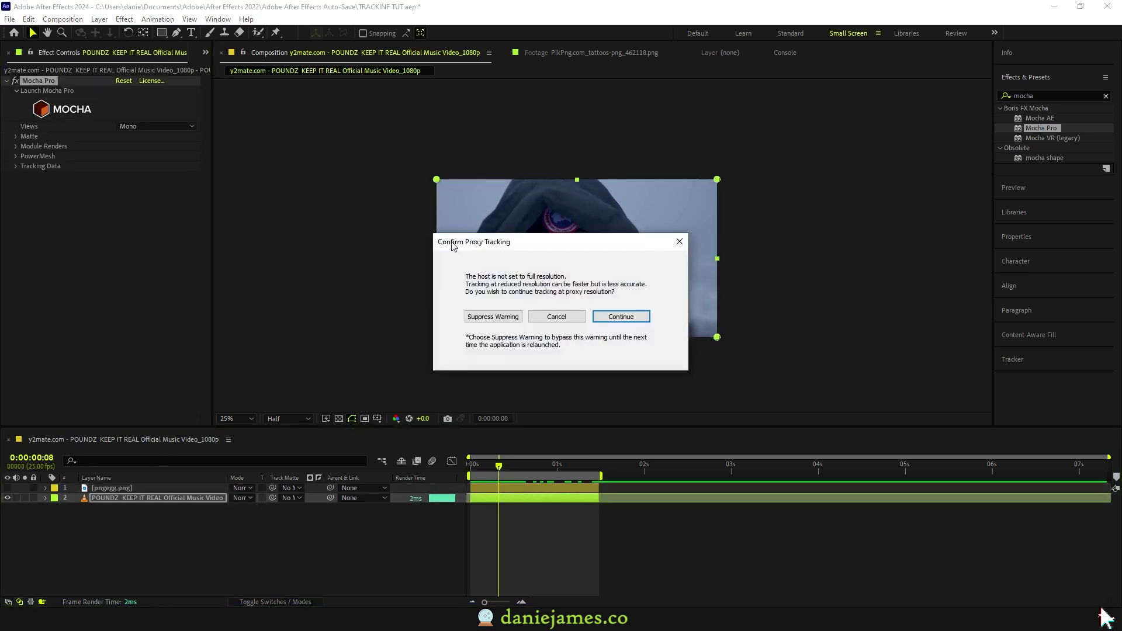
{"action": "left_click", "coordinate": [531, 319]}
{"action": "left_click", "coordinate": [288, 419]}
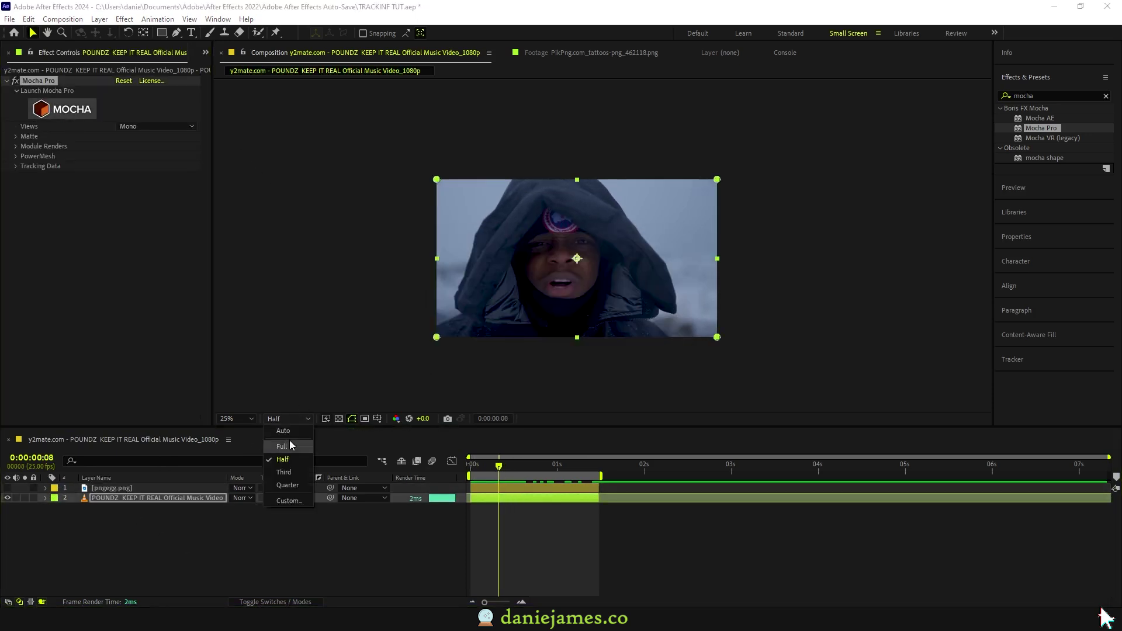
{"action": "left_click", "coordinate": [289, 434]}
{"action": "left_click", "coordinate": [69, 109]}
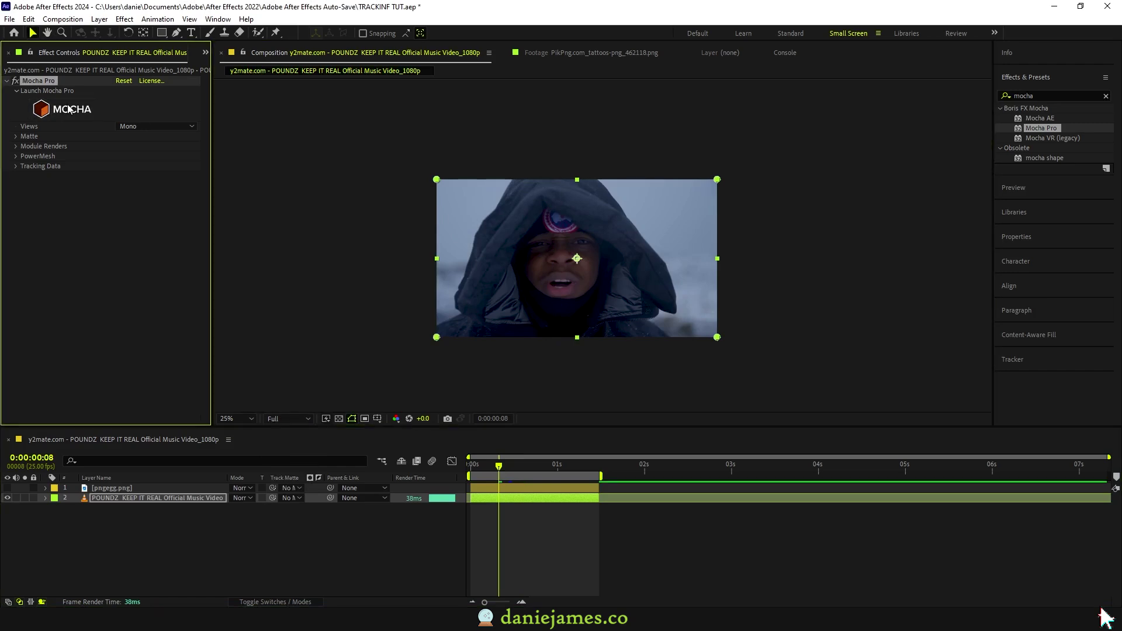
{"action": "left_click", "coordinate": [69, 109]}
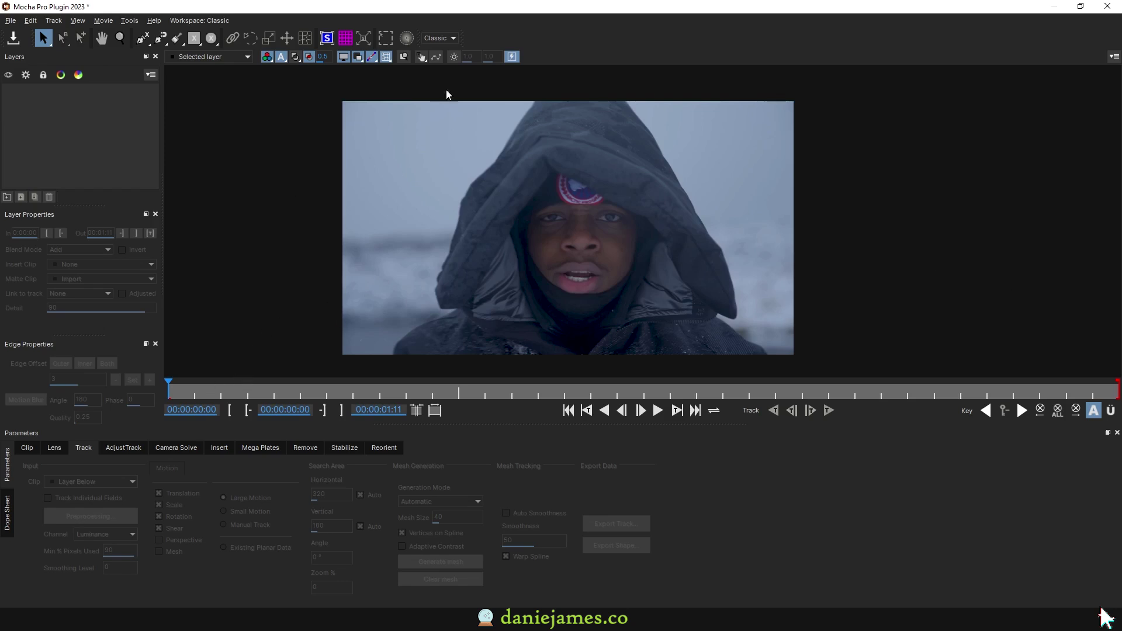
Scrub through the opening of the clip and stop at frame 00:00:00:06 with the face in close view
{"action": "left_click_drag", "start_coordinate": [208, 390], "coordinate": [326, 387]}
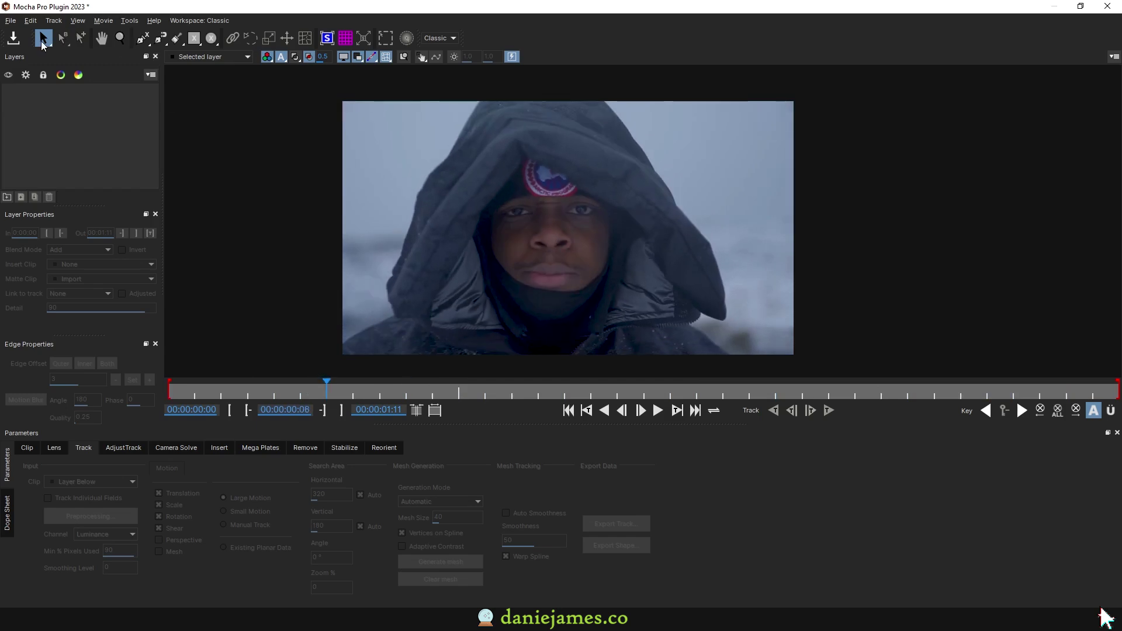
{"action": "left_click", "coordinate": [143, 41]}
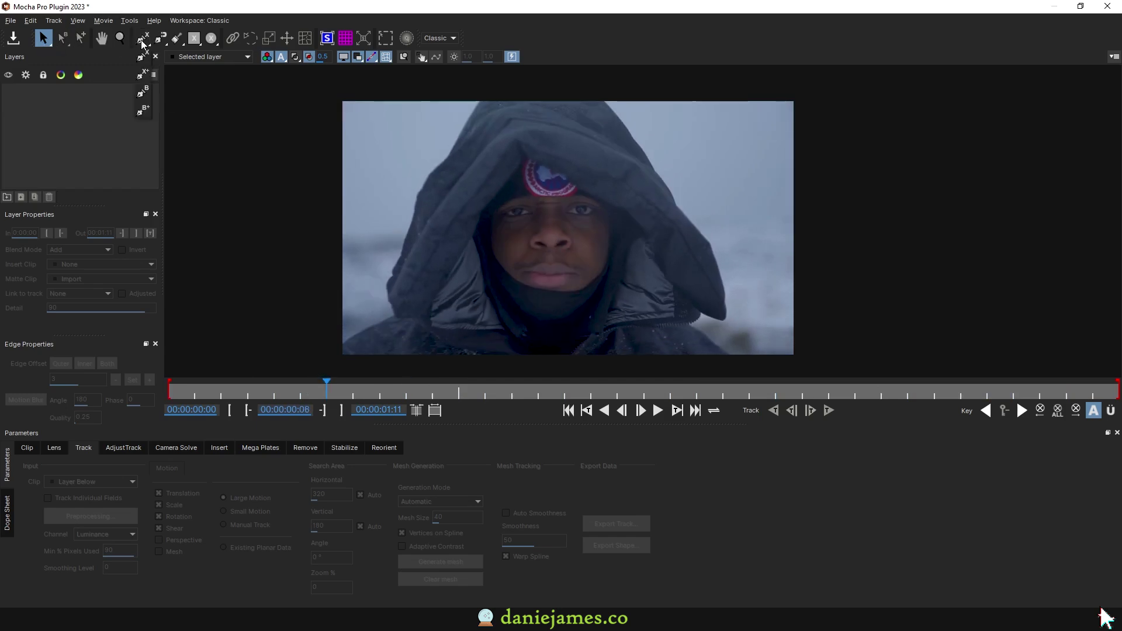
{"action": "left_click", "coordinate": [144, 38]}
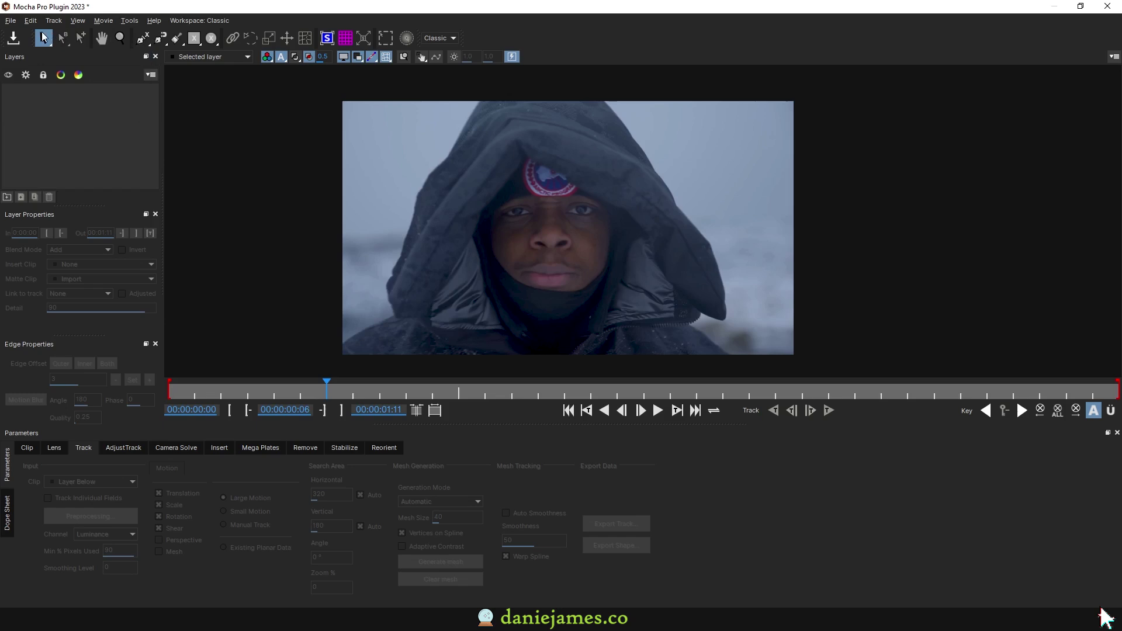
{"action": "mouse_move", "coordinate": [374, 192]}
{"action": "left_mouse_down"}
{"action": "mouse_move", "coordinate": [503, 214]}
{"action": "mouse_move", "coordinate": [380, 185]}
{"action": "left_mouse_up"}
{"action": "scroll", "coordinate": [516, 225], "scroll_direction": "up", "scroll_amount": 4}
{"action": "scroll", "coordinate": [516, 224], "scroll_direction": "down", "scroll_amount": 6}
{"action": "scroll", "coordinate": [516, 224], "scroll_direction": "up", "scroll_amount": 3}
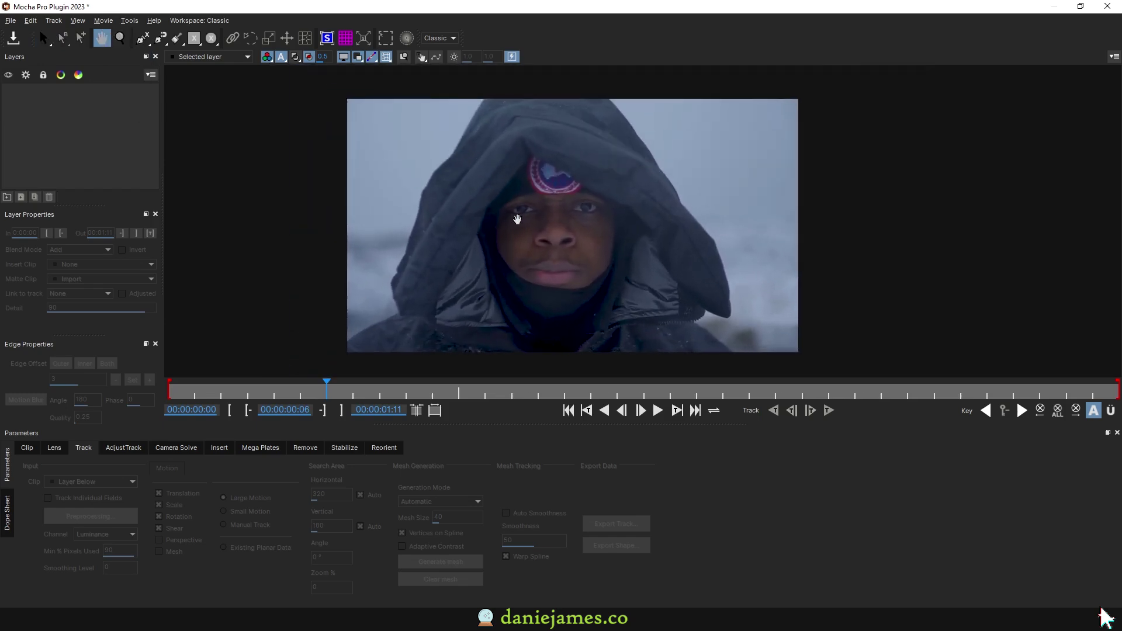
{"action": "left_click", "coordinate": [245, 387]}
{"action": "left_click_drag", "start_coordinate": [240, 390], "coordinate": [316, 391]}
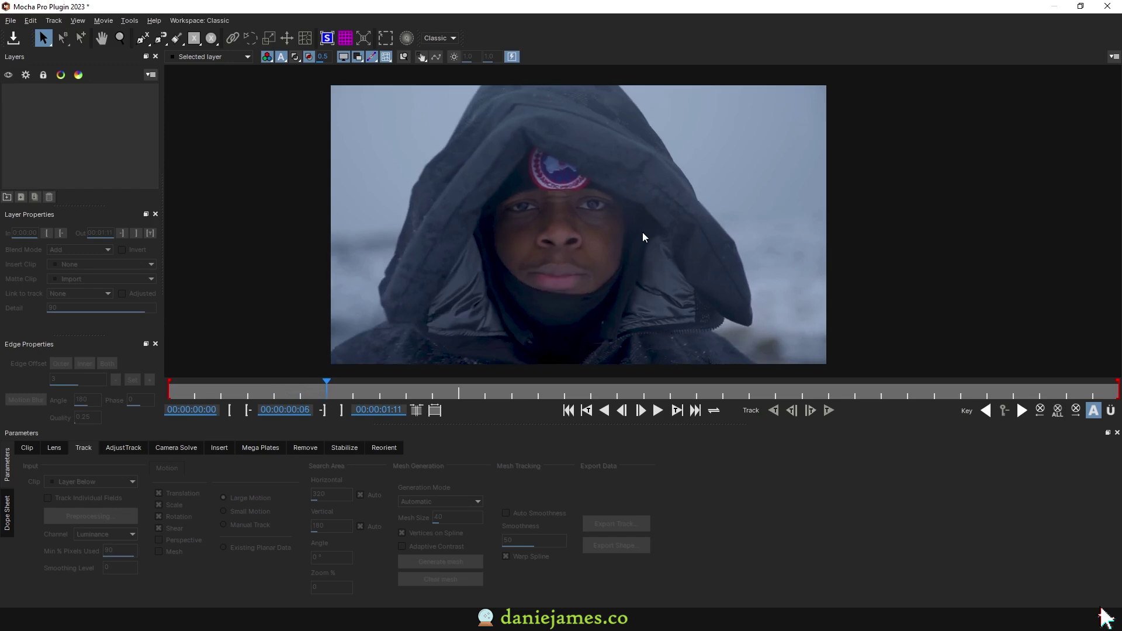
{"action": "scroll", "coordinate": [588, 238], "scroll_direction": "up", "scroll_amount": 2}
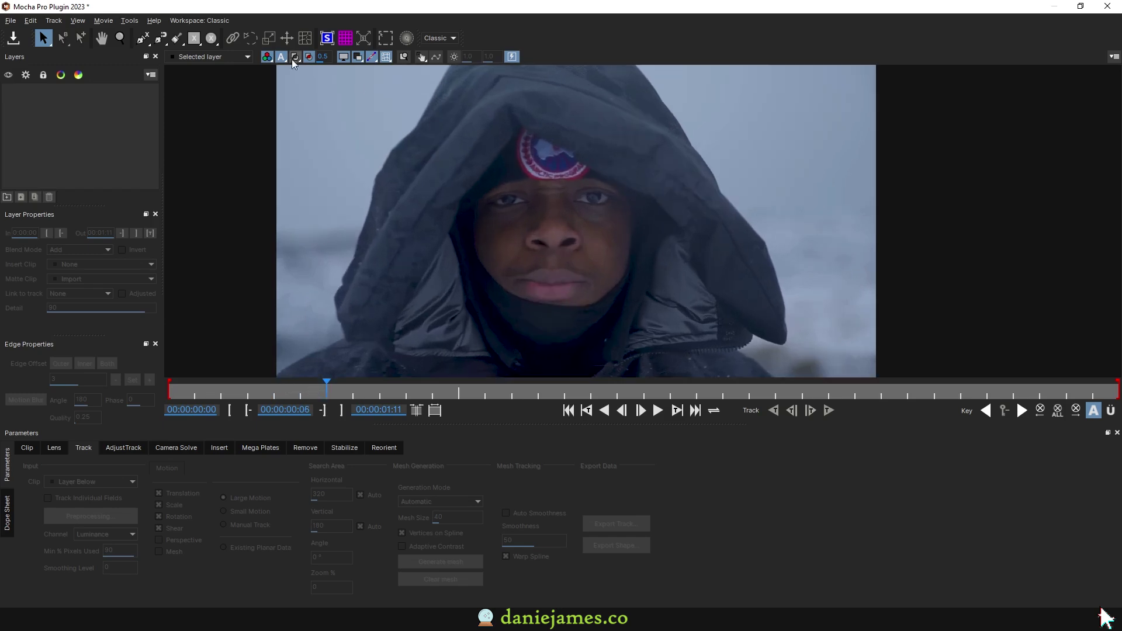
{"action": "left_click", "coordinate": [138, 37]}
{"action": "left_click", "coordinate": [626, 193]}
{"action": "left_click", "coordinate": [614, 184]}
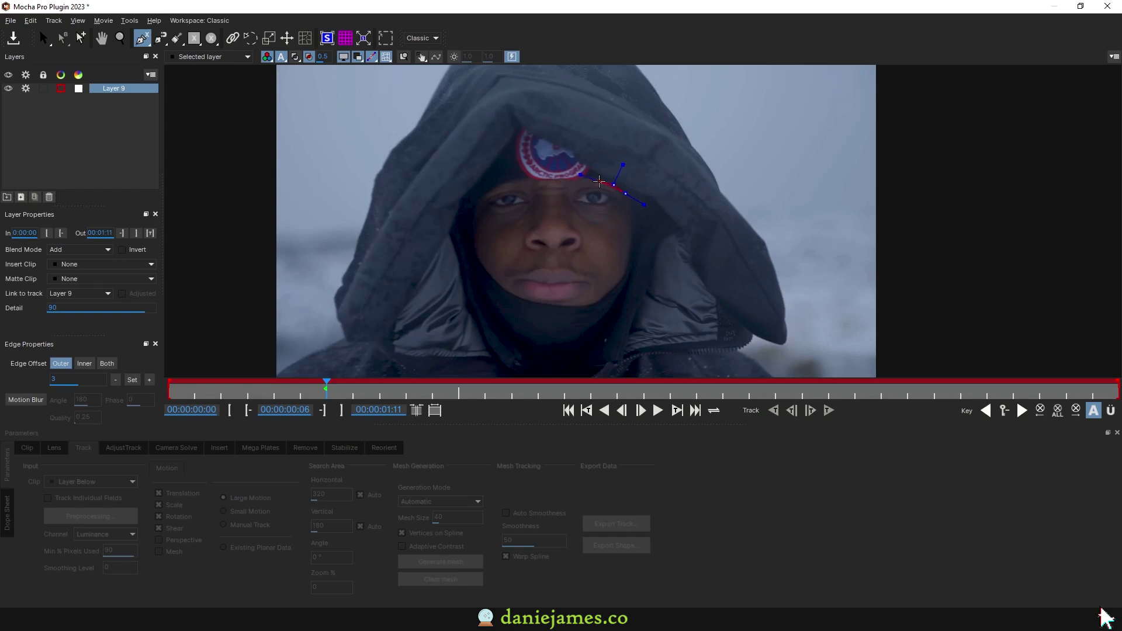
{"action": "left_click", "coordinate": [574, 178]}
{"action": "left_click", "coordinate": [466, 222]}
{"action": "left_click", "coordinate": [471, 248]}
{"action": "left_click", "coordinate": [489, 265]}
{"action": "left_click", "coordinate": [537, 295]}
{"action": "left_click", "coordinate": [574, 301]}
{"action": "left_click", "coordinate": [613, 295]}
{"action": "left_click", "coordinate": [627, 187]}
{"action": "left_click", "coordinate": [102, 86]}
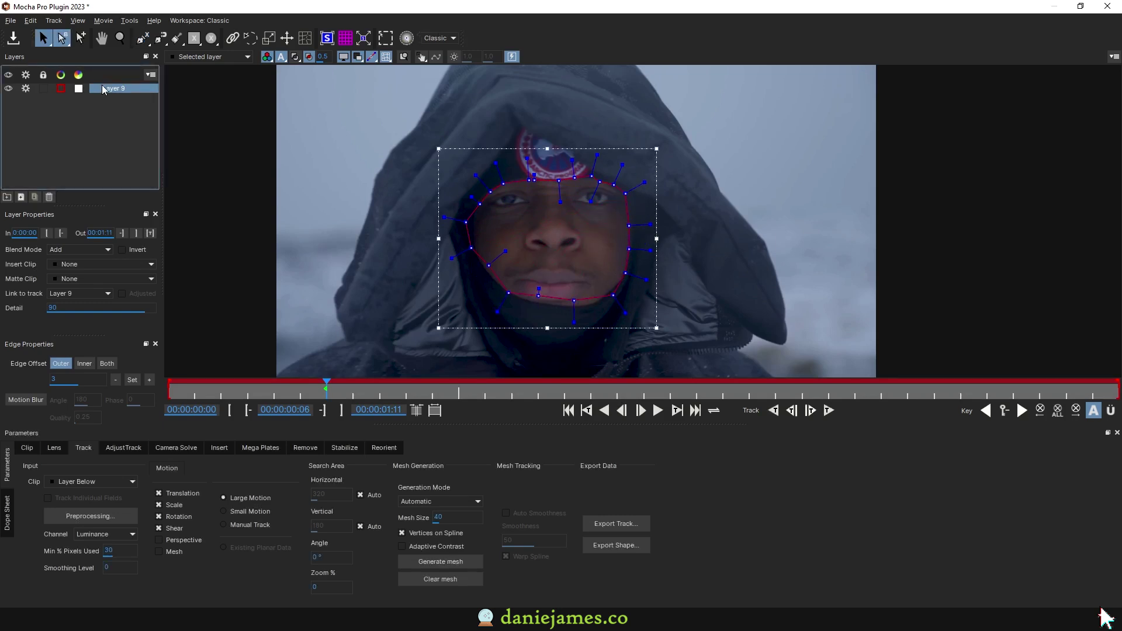
{"action": "key", "text": "Delete"}
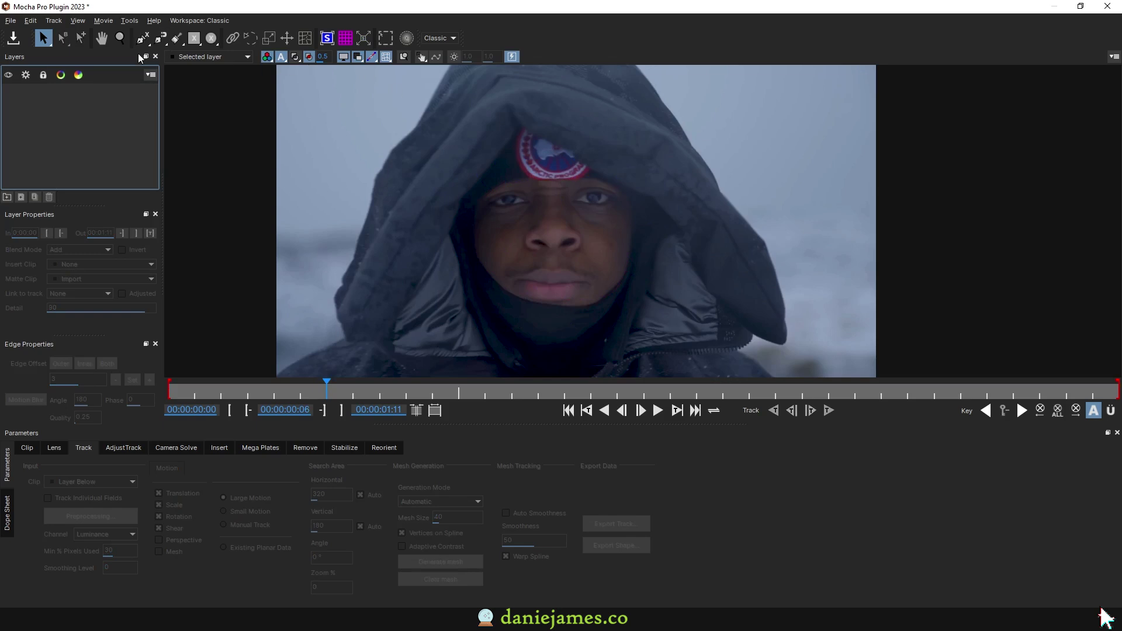
Draw a closed spline around the cheek from below the eye, along the nose and mouth corner, to the face's outer edge
{"action": "left_click", "coordinate": [142, 38]}
{"action": "scroll", "coordinate": [617, 220], "scroll_direction": "up", "scroll_amount": 1}
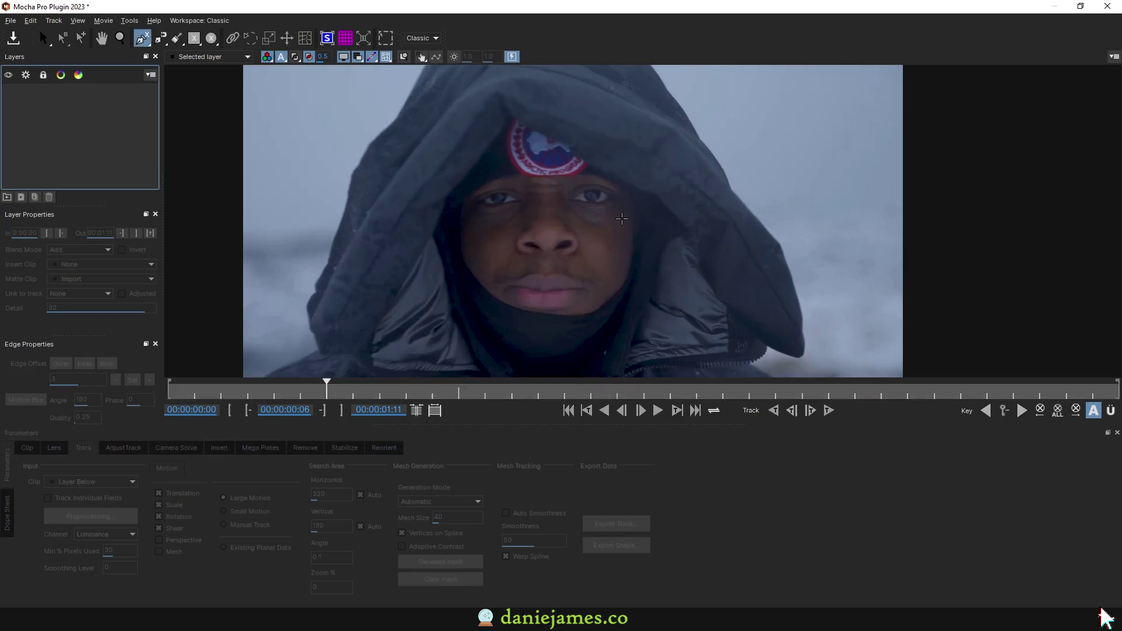
{"action": "scroll", "coordinate": [625, 209], "scroll_direction": "up", "scroll_amount": 1}
{"action": "left_click", "coordinate": [620, 207]}
{"action": "left_click", "coordinate": [603, 217]}
{"action": "left_click", "coordinate": [595, 213]}
{"action": "left_click", "coordinate": [573, 210]}
{"action": "left_click", "coordinate": [564, 210]}
{"action": "left_click", "coordinate": [557, 216]}
{"action": "left_click", "coordinate": [556, 229]}
{"action": "left_click", "coordinate": [564, 229]}
{"action": "left_click", "coordinate": [574, 235]}
{"action": "left_click", "coordinate": [577, 242]}
{"action": "left_click", "coordinate": [576, 251]}
{"action": "left_click", "coordinate": [569, 261]}
{"action": "left_click", "coordinate": [564, 271]}
{"action": "left_click", "coordinate": [563, 281]}
{"action": "left_click", "coordinate": [576, 284]}
{"action": "left_click", "coordinate": [585, 285]}
{"action": "left_click", "coordinate": [591, 292]}
{"action": "left_click", "coordinate": [592, 299]}
{"action": "left_click", "coordinate": [601, 310]}
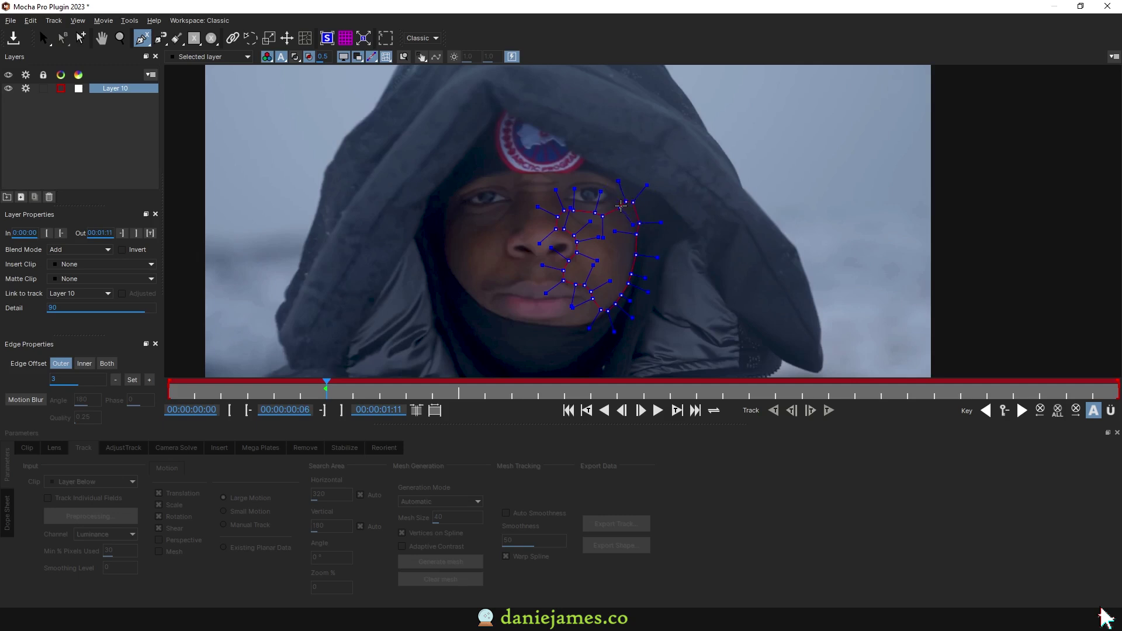
{"action": "left_click", "coordinate": [621, 206]}
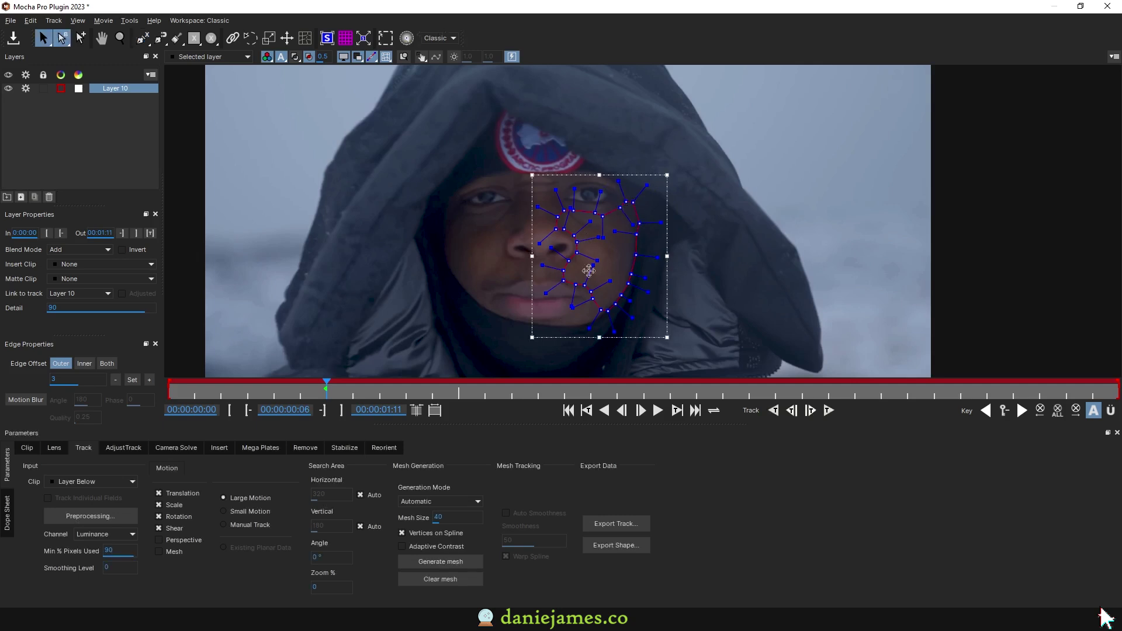
Track the cheek layer forward to frame 00:00:00:11 and return to frame 00:00:00:06
{"action": "left_click", "coordinate": [811, 411]}
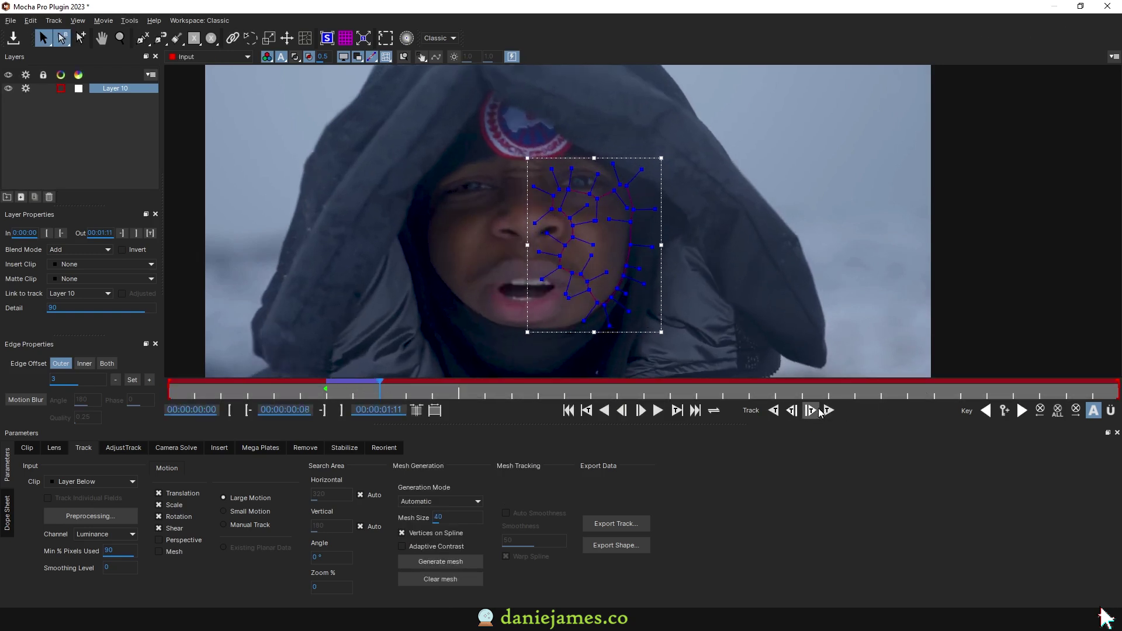
{"action": "left_click", "coordinate": [811, 410]}
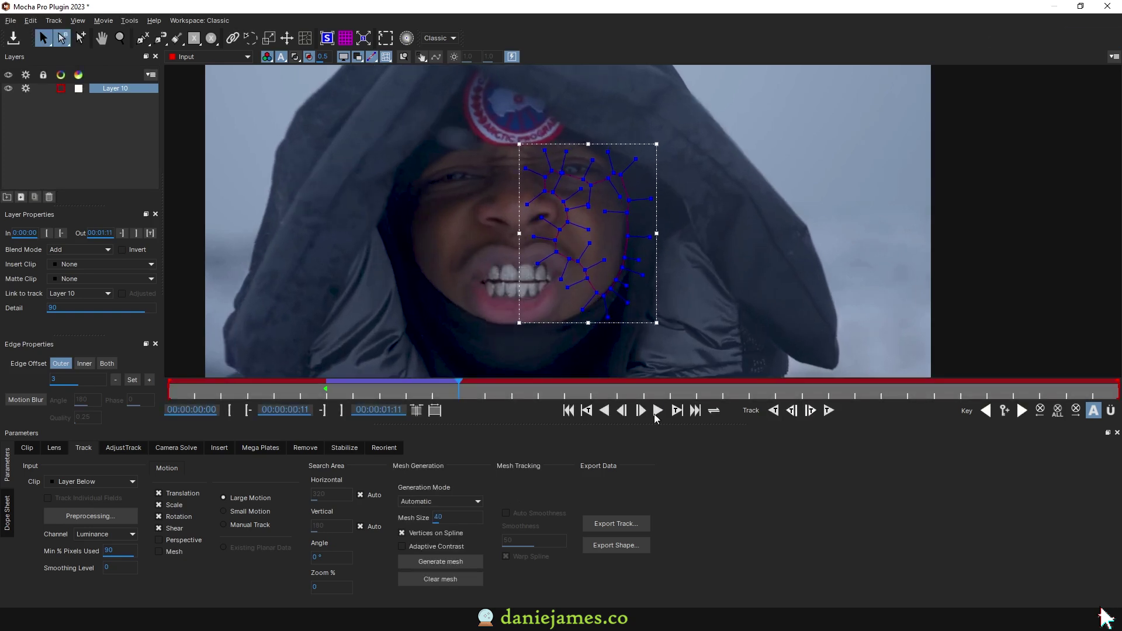
{"action": "left_click", "coordinate": [350, 389]}
{"action": "left_click", "coordinate": [327, 388]}
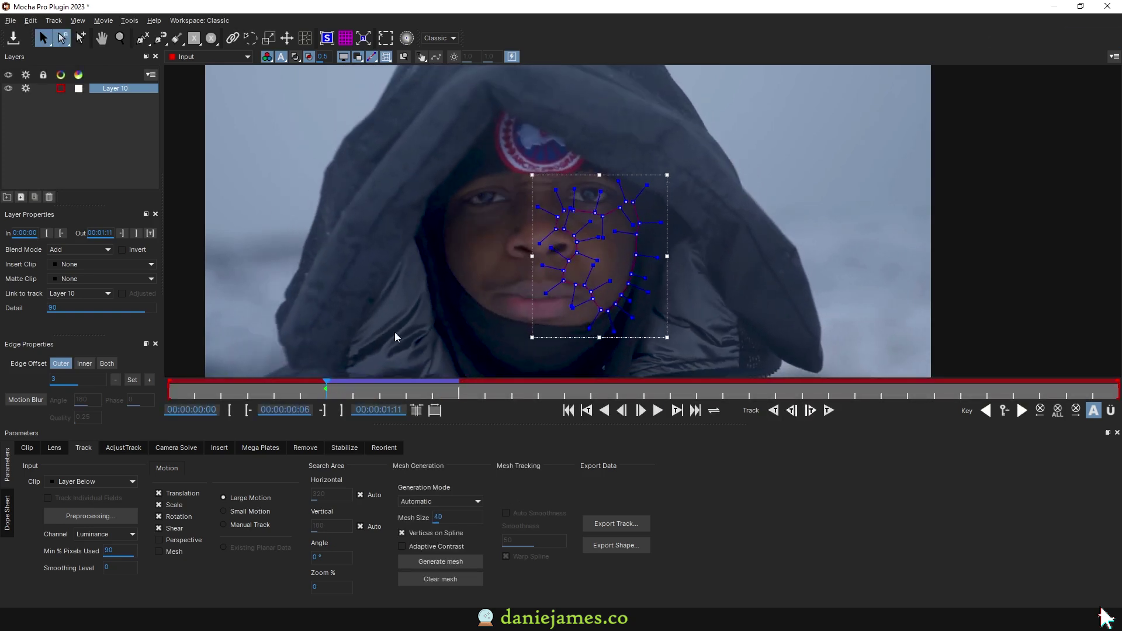
Track the cheek again one frame at a time, refitting the spline points beside the nose at frames 00:00:00:07 and 00:00:00:08
{"action": "left_click", "coordinate": [810, 411]}
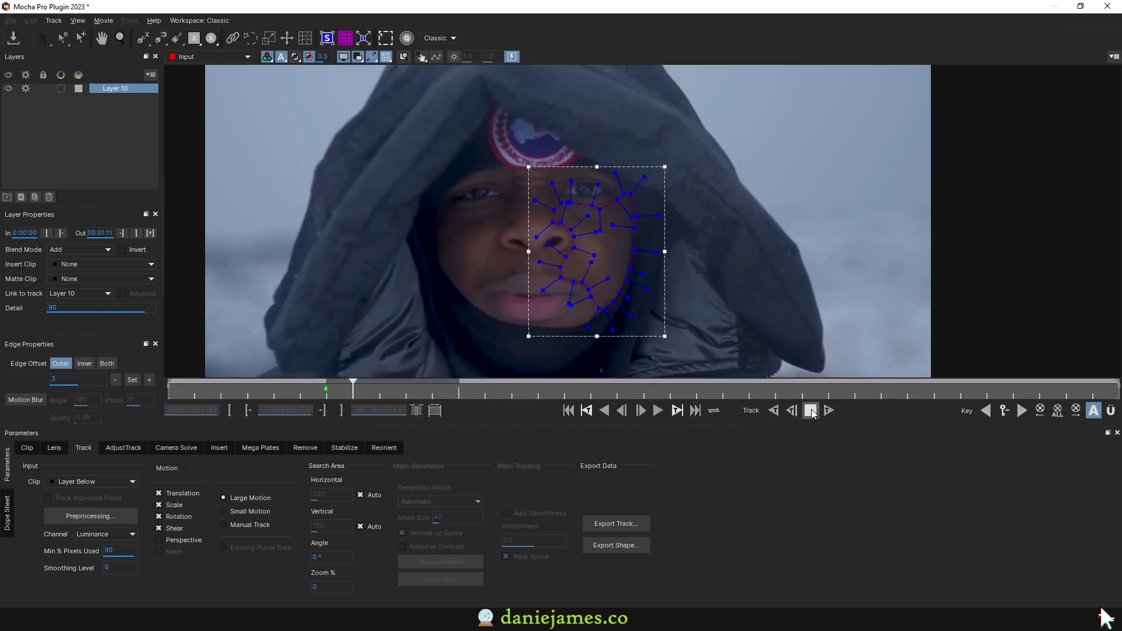
{"action": "left_click_drag", "start_coordinate": [566, 254], "coordinate": [570, 244]}
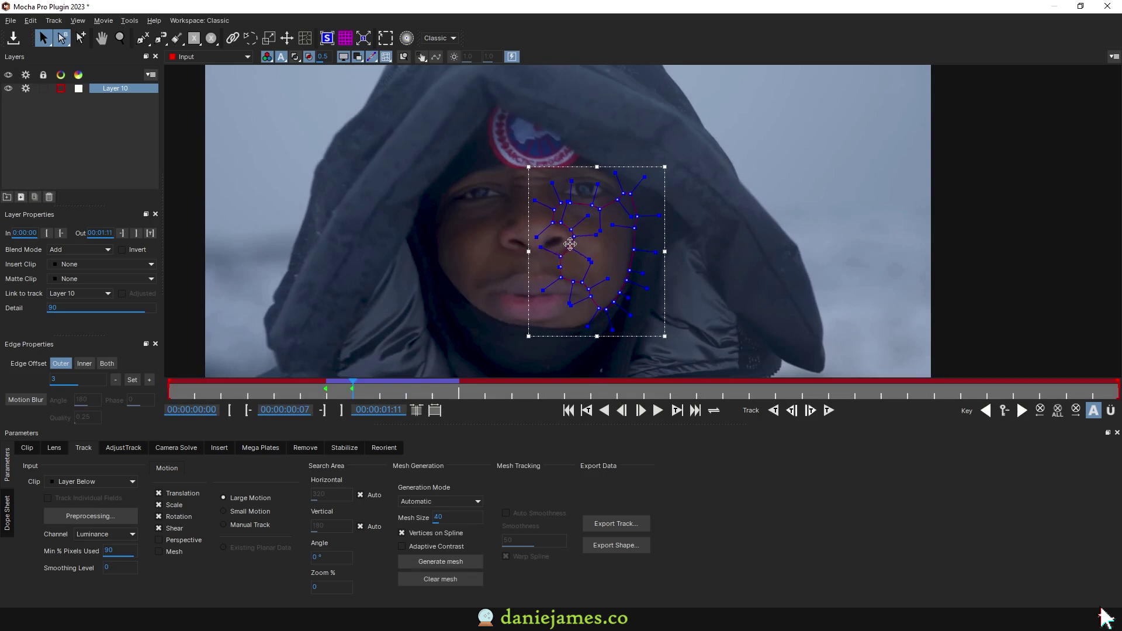
{"action": "left_click", "coordinate": [811, 410]}
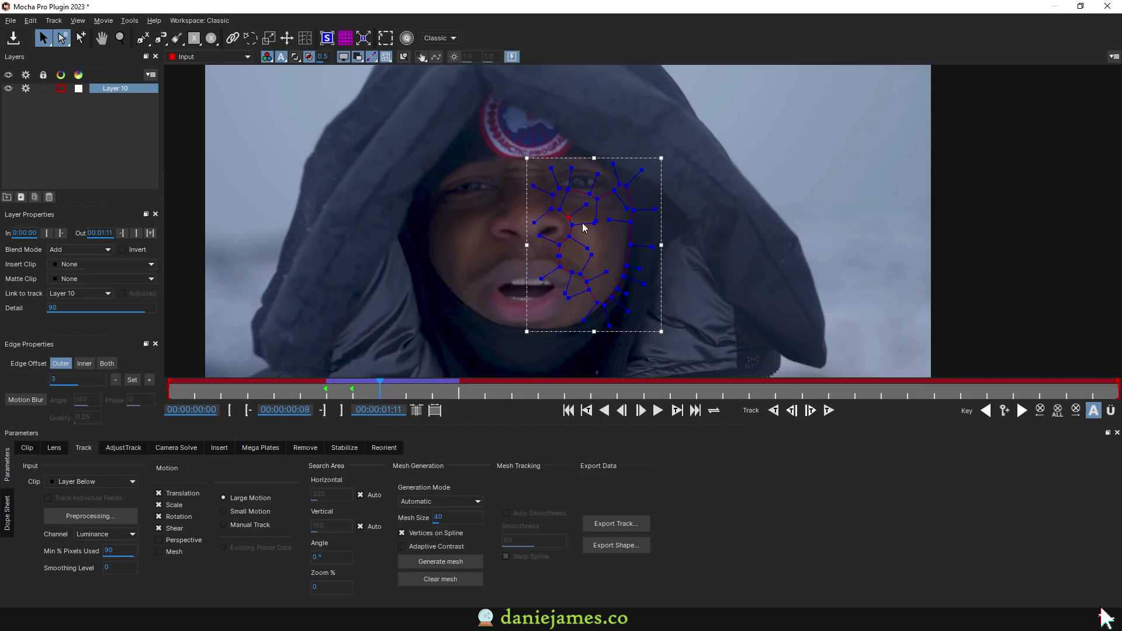
{"action": "left_click", "coordinate": [571, 225]}
Track the cheek forward several more frames and go back to frame 00:00:00:08 to check the spline's fit
{"action": "left_click", "coordinate": [811, 410]}
{"action": "left_click", "coordinate": [811, 412]}
{"action": "left_click", "coordinate": [811, 411]}
{"action": "left_click", "coordinate": [811, 411]}
{"action": "left_click_drag", "start_coordinate": [540, 384], "coordinate": [376, 393]}
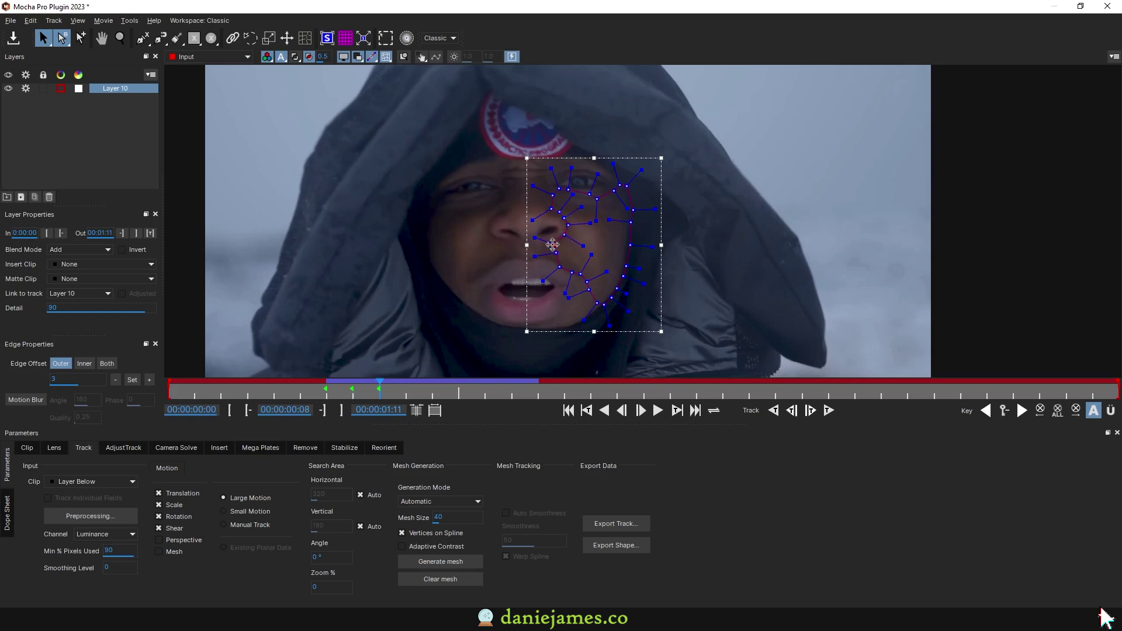
{"action": "mouse_move", "coordinate": [379, 390]}
{"action": "left_mouse_down"}
{"action": "mouse_move", "coordinate": [325, 390]}
{"action": "mouse_move", "coordinate": [373, 390]}
{"action": "left_mouse_up"}
Track the cheek forward to 00:00:01:07, refitting the spline at frames 00:00:00:22 and 00:00:01:02 along the way
{"action": "left_click", "coordinate": [812, 410]}
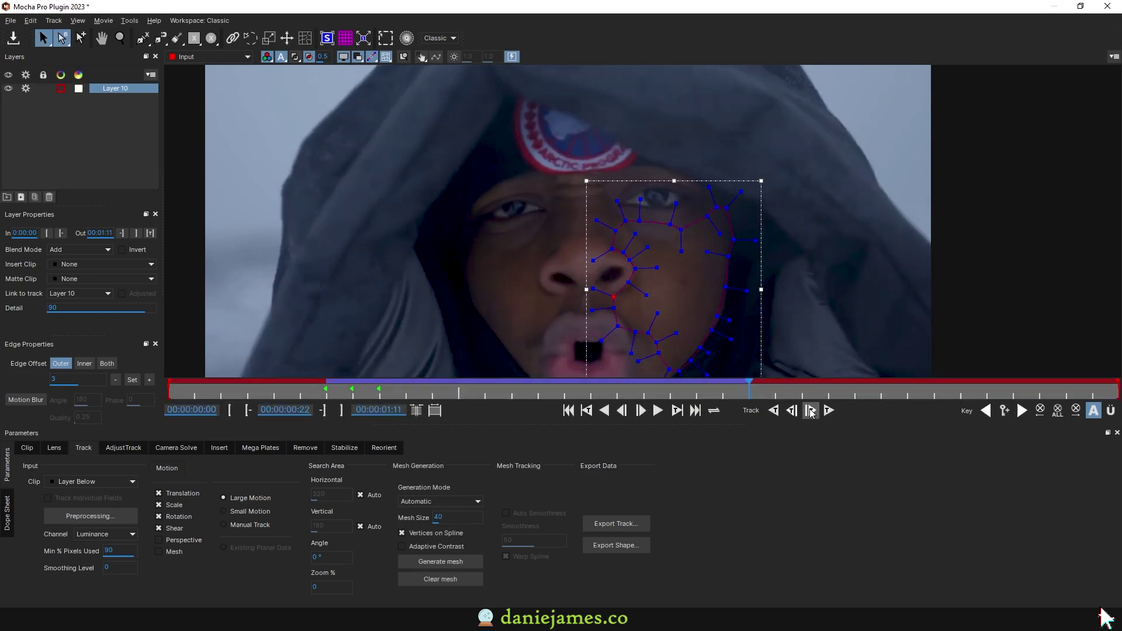
{"action": "left_click_drag", "start_coordinate": [762, 382], "coordinate": [739, 383]}
{"action": "left_click", "coordinate": [811, 410]}
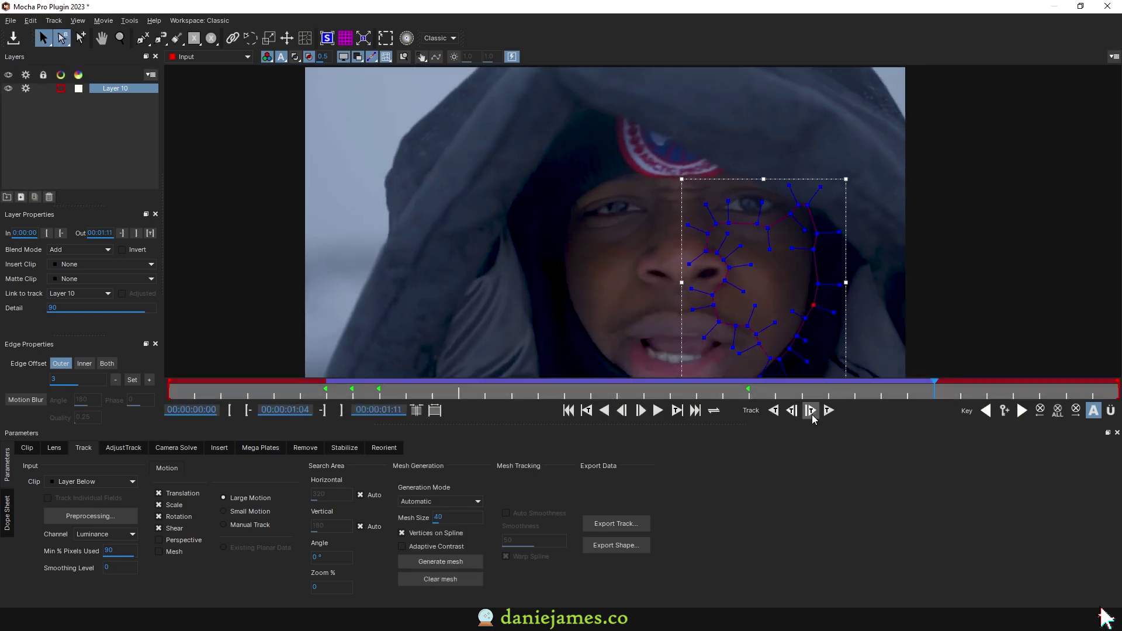
{"action": "left_click", "coordinate": [810, 411]}
{"action": "left_click_drag", "start_coordinate": [962, 381], "coordinate": [881, 387]}
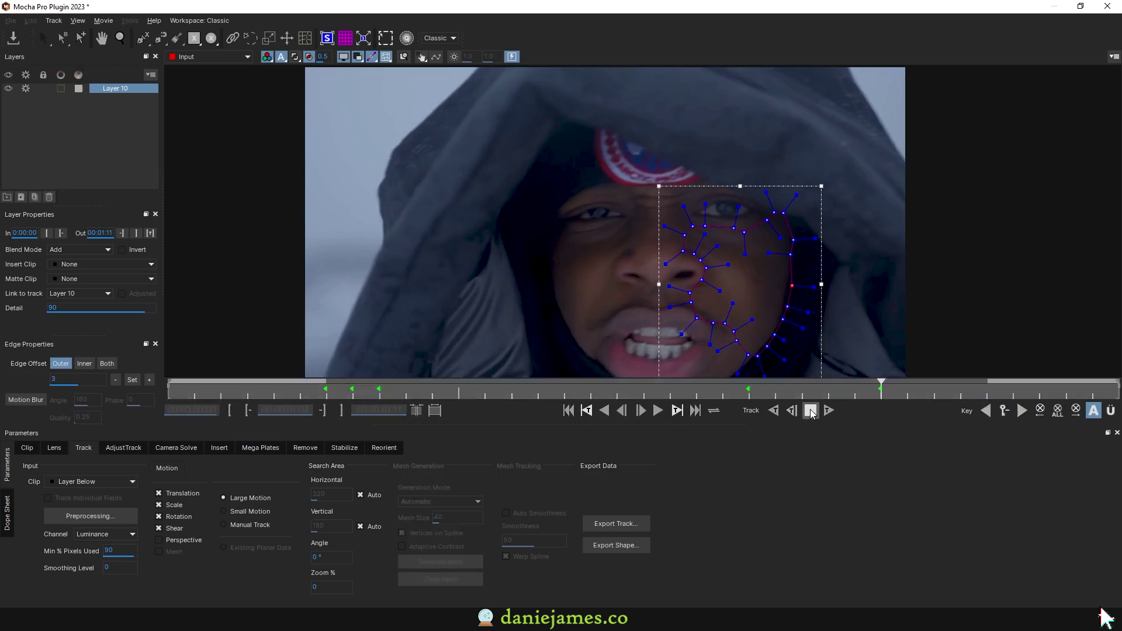
{"action": "left_click", "coordinate": [811, 410]}
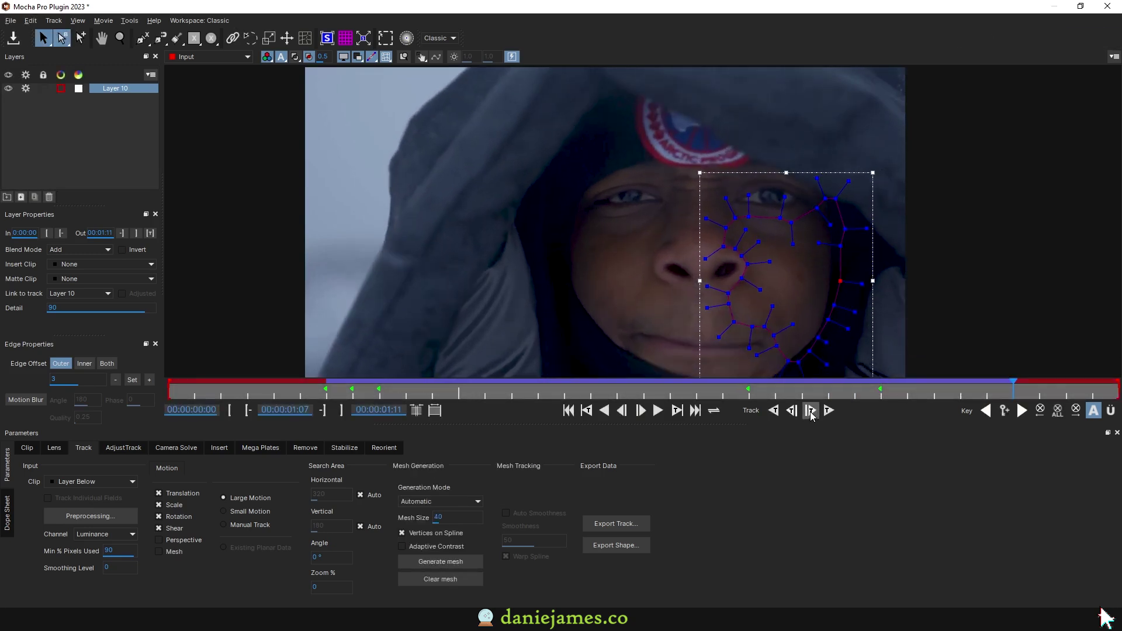
Review the forward track, return to frame 00:00:00:06 and track the cheek backward to the start of the clip
{"action": "left_click_drag", "start_coordinate": [993, 390], "coordinate": [644, 370]}
{"action": "left_click_drag", "start_coordinate": [804, 389], "coordinate": [325, 394]}
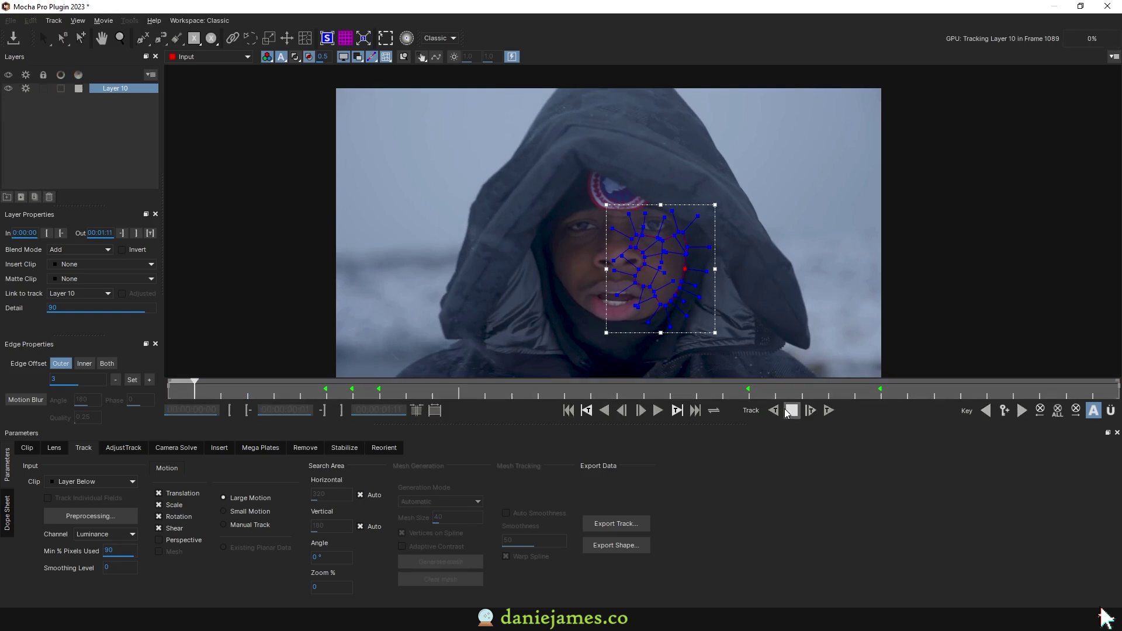
{"action": "scroll", "coordinate": [687, 283], "scroll_direction": "down", "scroll_amount": 1}
{"action": "mouse_move", "coordinate": [193, 390]}
{"action": "left_mouse_down"}
{"action": "mouse_move", "coordinate": [1037, 393]}
{"action": "mouse_move", "coordinate": [234, 397]}
{"action": "mouse_move", "coordinate": [498, 402]}
{"action": "mouse_move", "coordinate": [195, 382]}
{"action": "left_mouse_up"}
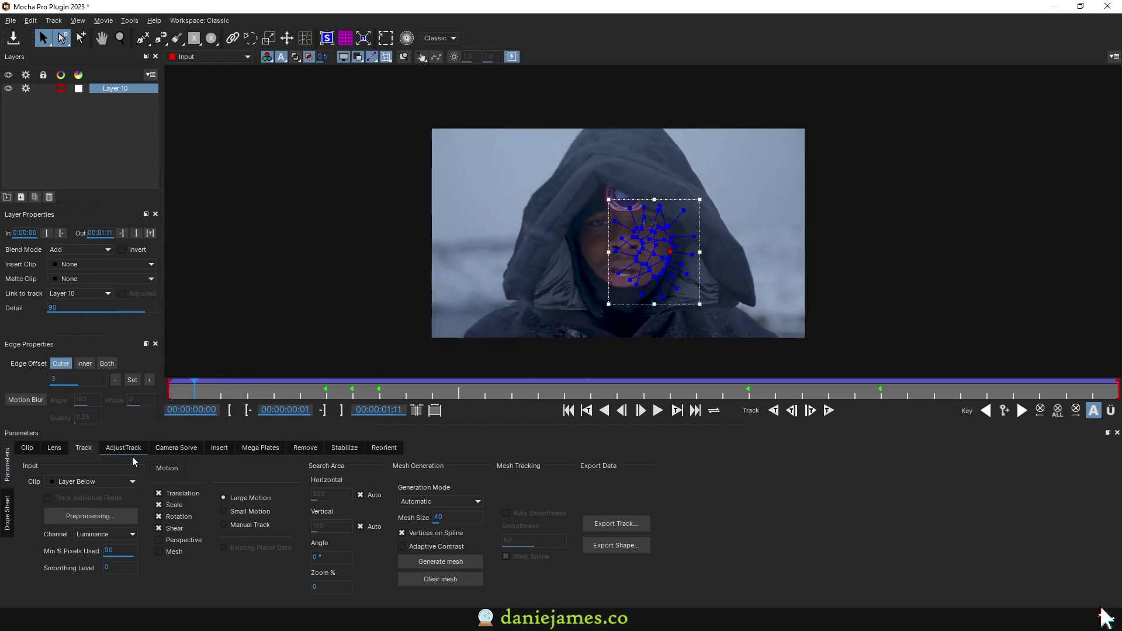
Enable Perspective and Mesh motion, set the mesh generation mode to Uniform and track the layer through the clip
{"action": "left_click", "coordinate": [161, 539]}
{"action": "left_click", "coordinate": [159, 550]}
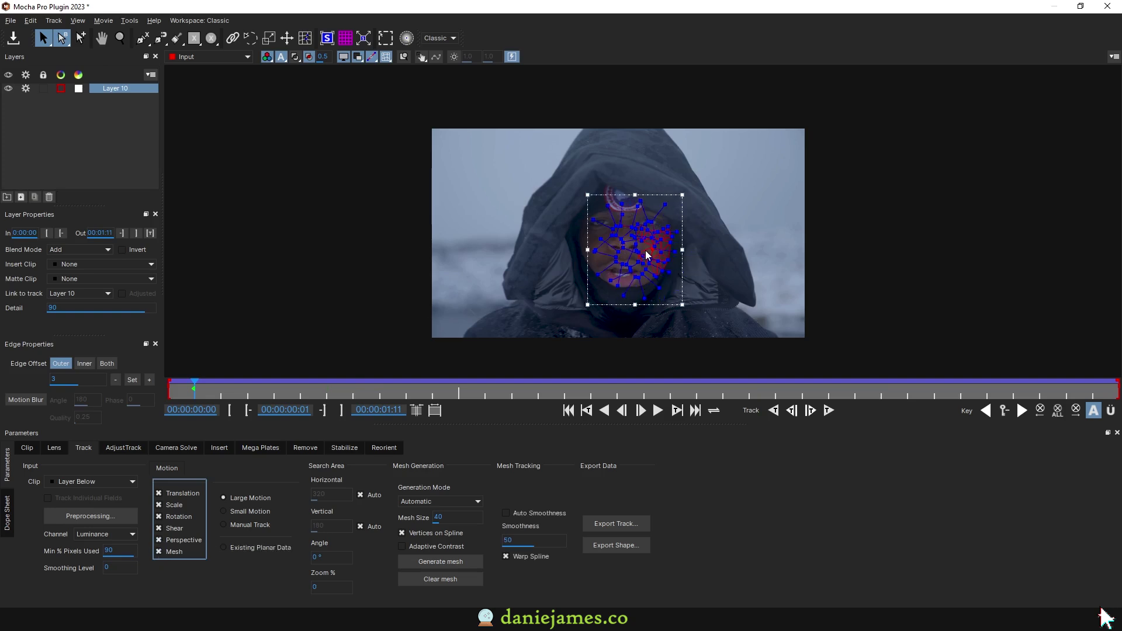
{"action": "left_click", "coordinate": [436, 500]}
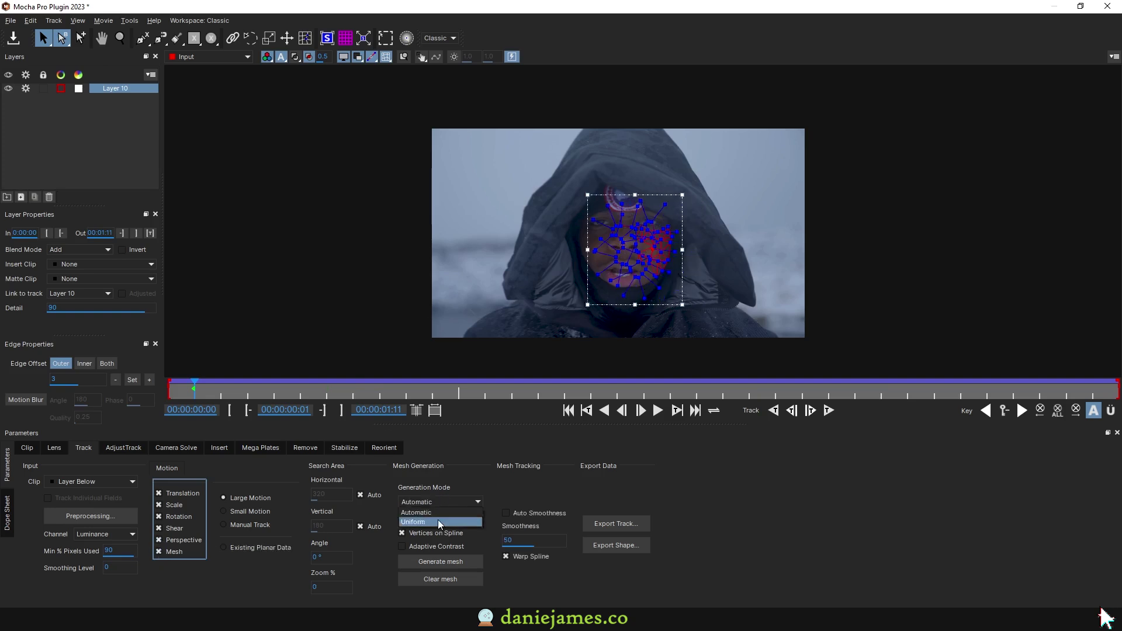
{"action": "left_click", "coordinate": [438, 519]}
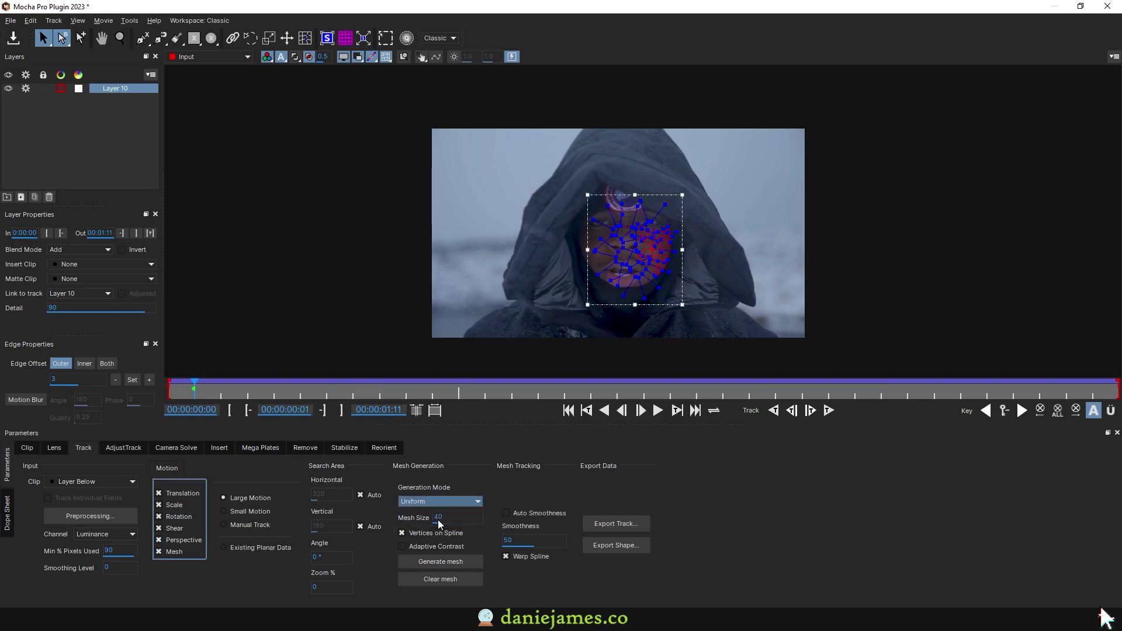
{"action": "left_click", "coordinate": [831, 414]}
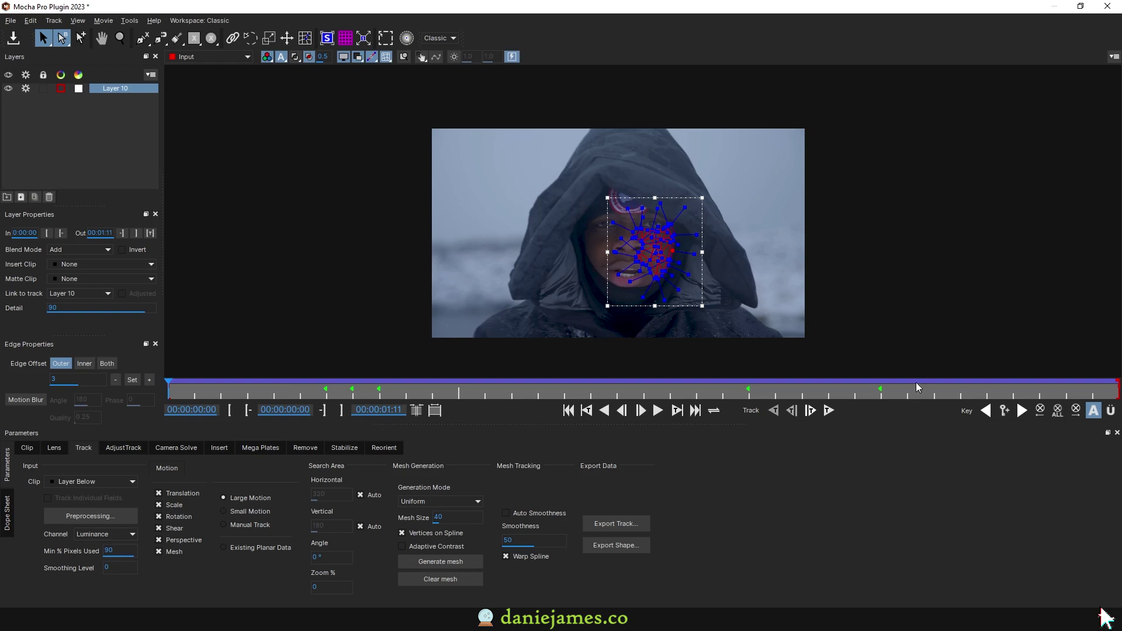
Scrub through the mesh-tracked clip to check it and save the Mocha project
{"action": "left_click_drag", "start_coordinate": [916, 384], "coordinate": [195, 391]}
{"action": "left_click", "coordinate": [10, 20]}
{"action": "left_click", "coordinate": [34, 76]}
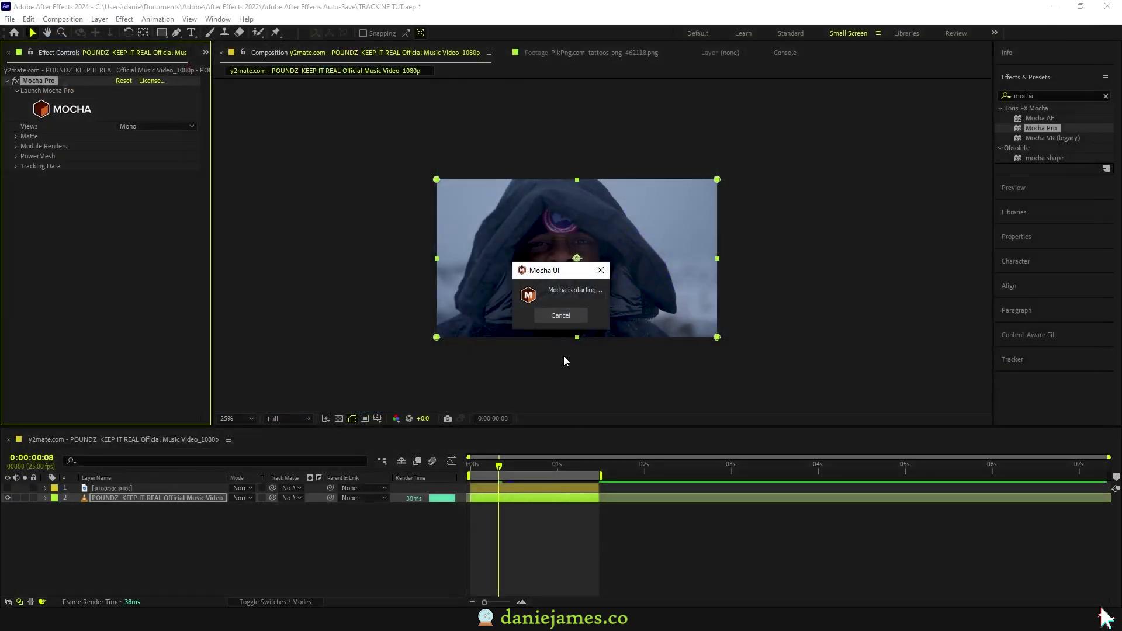
In After Effects, show the pngegg.png layer and expand the Module Renders settings of the footage layer's Mocha Pro effect
{"action": "left_click", "coordinate": [123, 489]}
{"action": "left_click", "coordinate": [4, 489]}
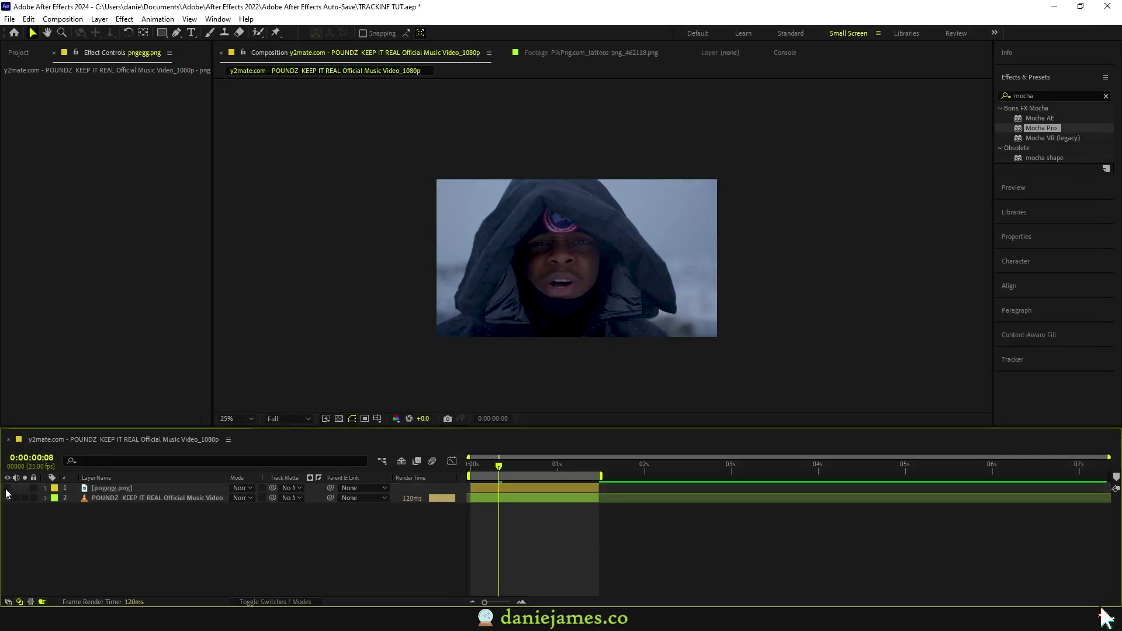
{"action": "left_click", "coordinate": [7, 488]}
{"action": "left_click", "coordinate": [146, 498]}
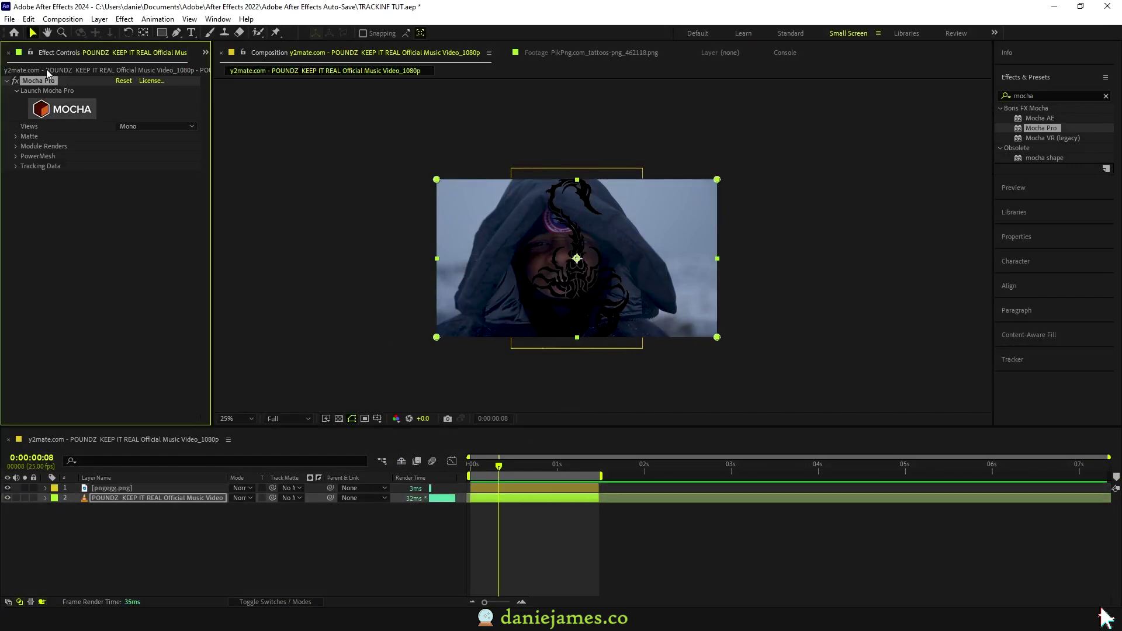
{"action": "left_click", "coordinate": [16, 146]}
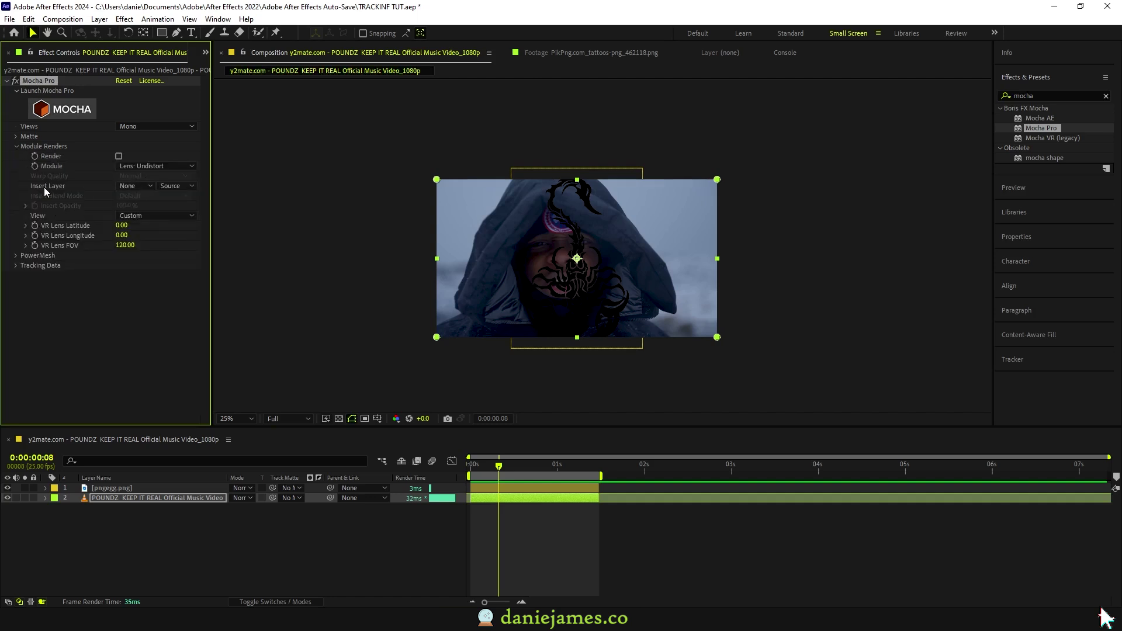
{"action": "left_click", "coordinate": [141, 186]}
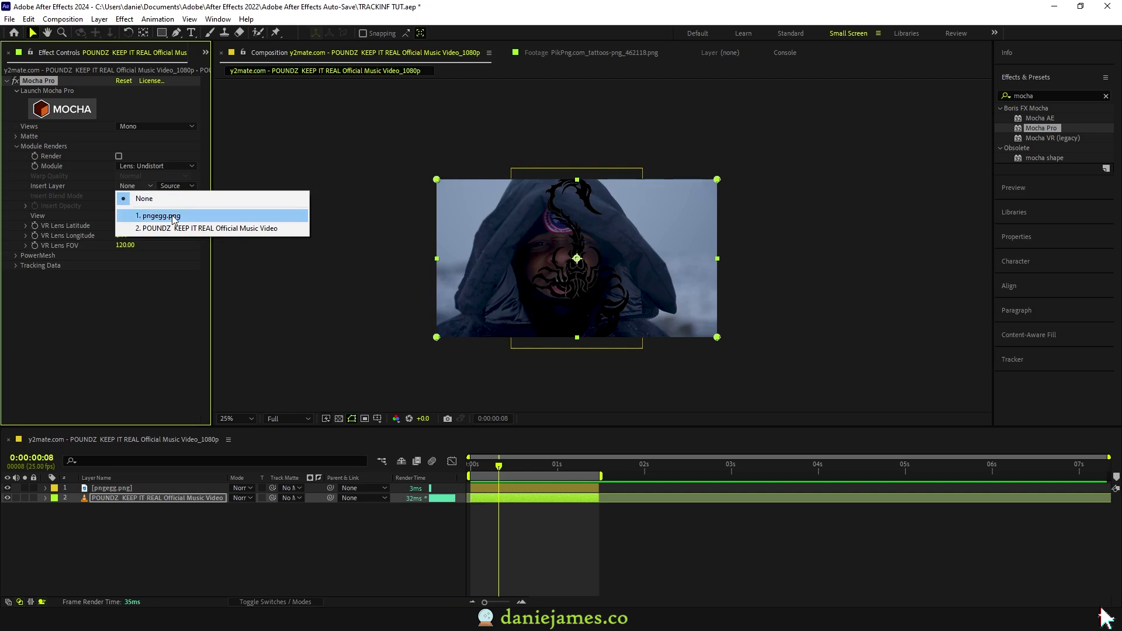
Rename the pngegg.png layer as scorpion png
{"action": "left_click", "coordinate": [127, 494]}
{"action": "left_click", "coordinate": [128, 492]}
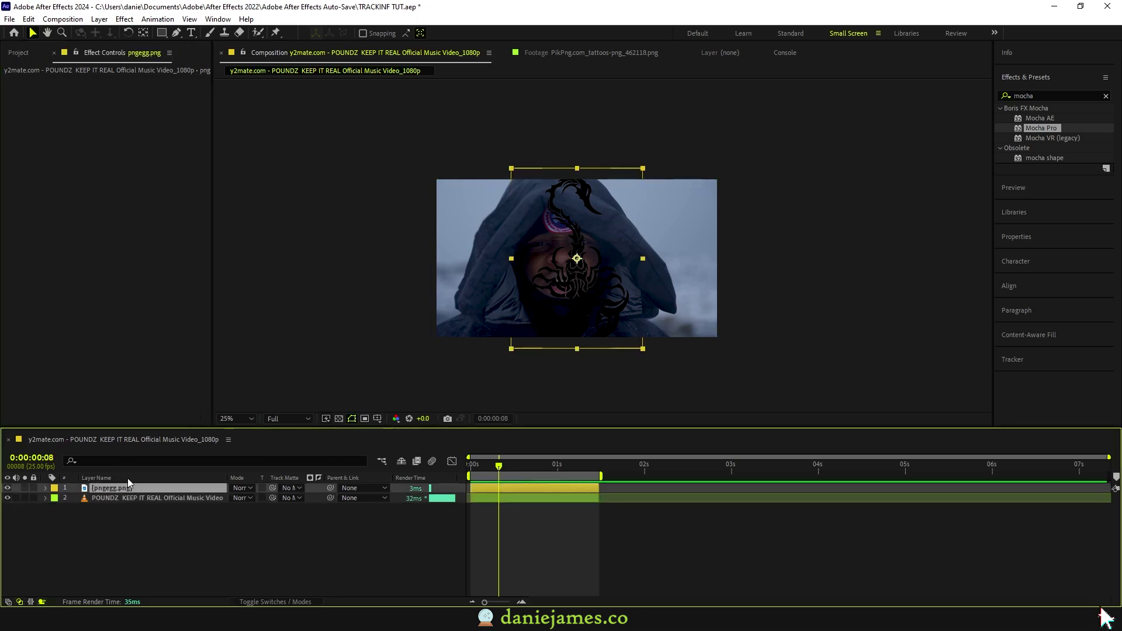
{"action": "key", "text": "Return"}
{"action": "type", "text": "scorp"}
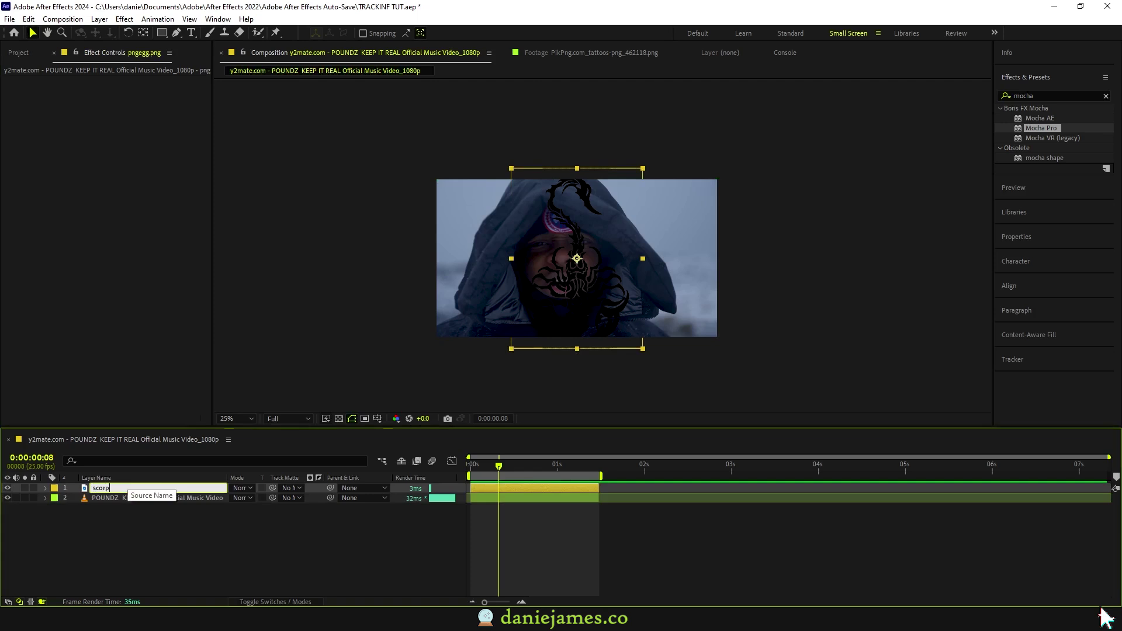
{"action": "type", "text": "ion png"}
{"action": "key", "text": "Return"}
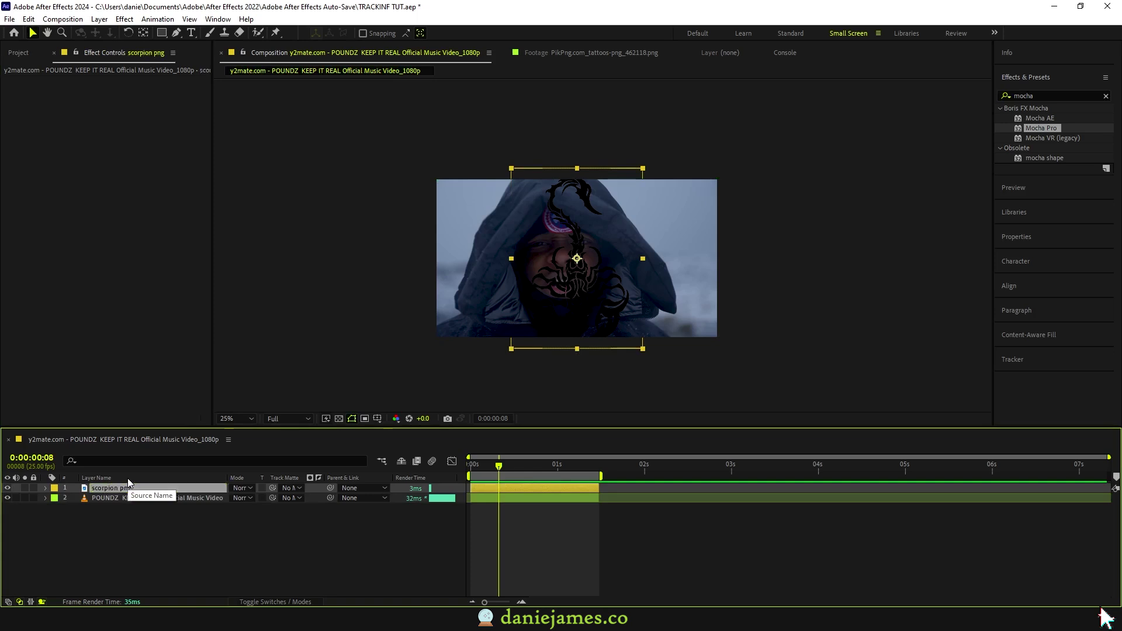
Set the footage layer's Mocha Pro insert layer to scorpion png and hide the scorpion png layer
{"action": "left_click", "coordinate": [129, 498]}
{"action": "left_click", "coordinate": [135, 186]}
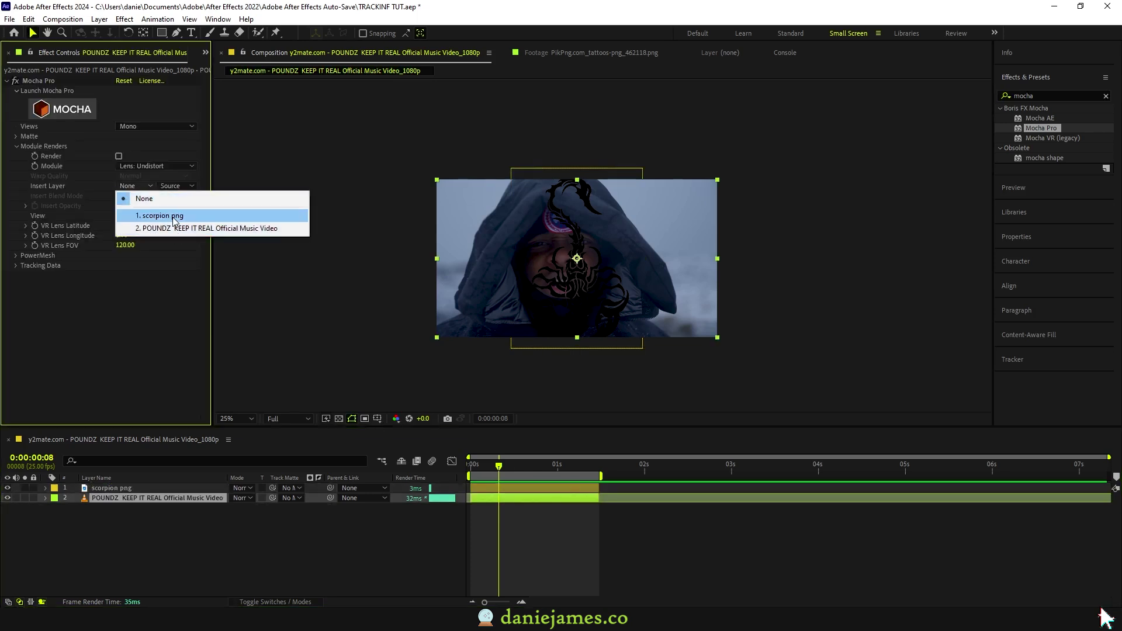
{"action": "left_click", "coordinate": [161, 216]}
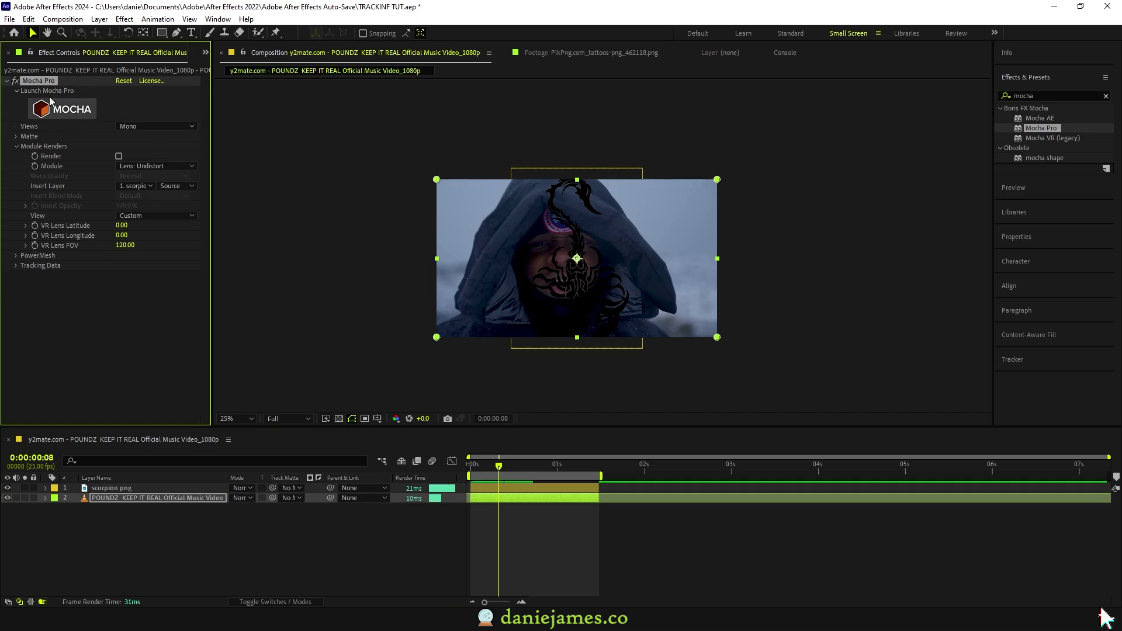
{"action": "left_click", "coordinate": [7, 488]}
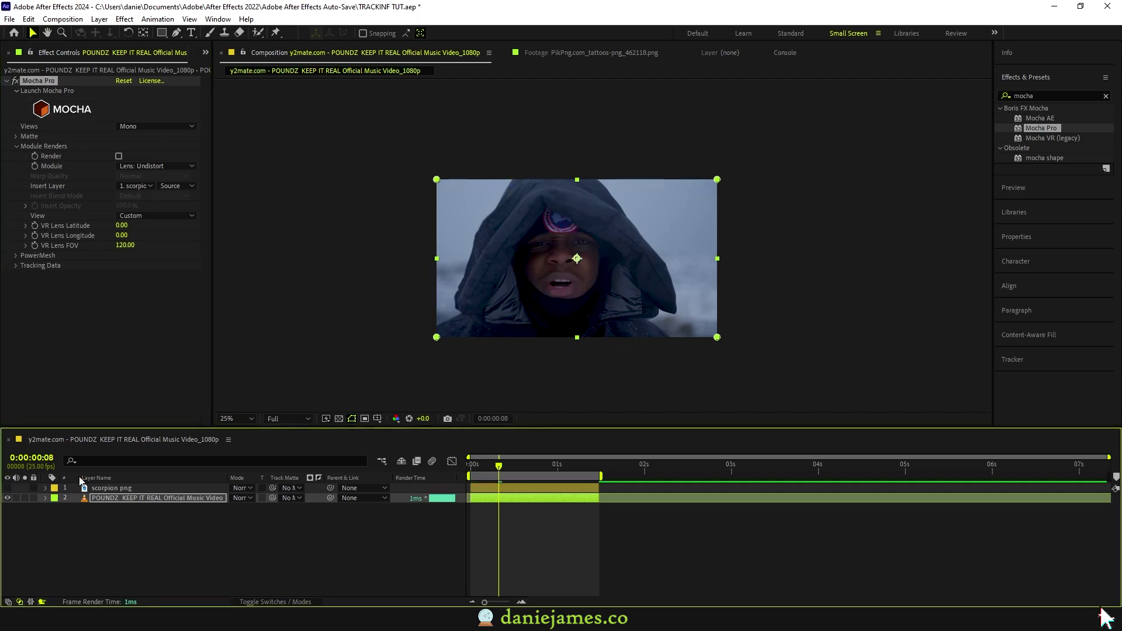
Relaunch Mocha Pro from the footage layer's effect, go to the first frame and select the tracked Layer 10
{"action": "mouse_move", "coordinate": [505, 475]}
{"action": "left_mouse_down"}
{"action": "mouse_move", "coordinate": [516, 475]}
{"action": "mouse_move", "coordinate": [503, 474]}
{"action": "left_mouse_up"}
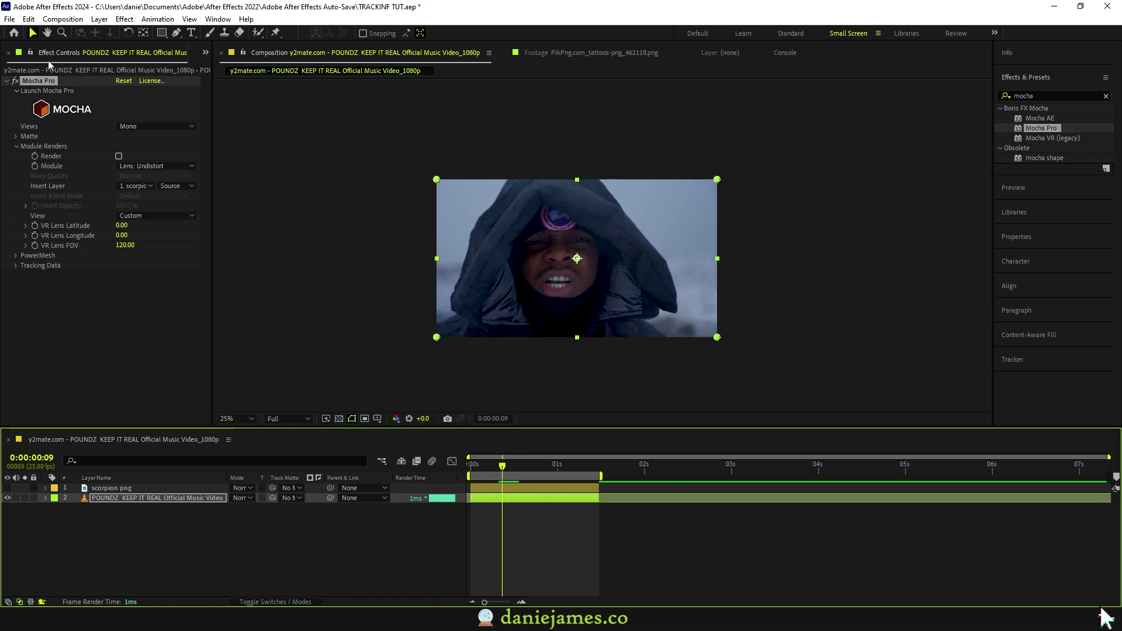
{"action": "left_click", "coordinate": [53, 115]}
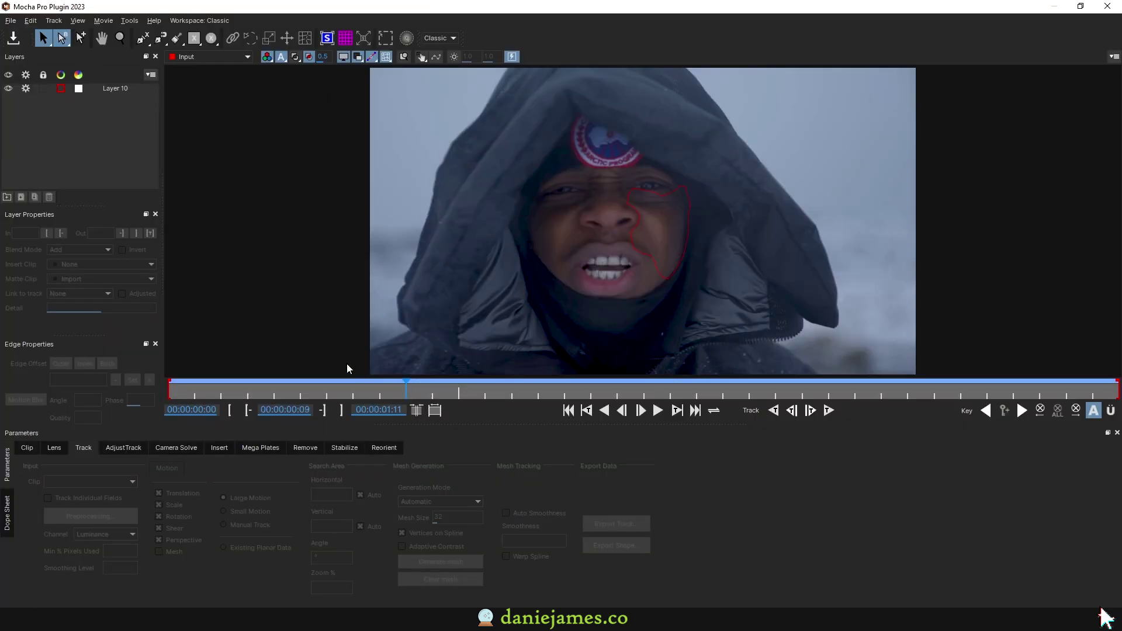
{"action": "left_click_drag", "start_coordinate": [244, 396], "coordinate": [168, 386]}
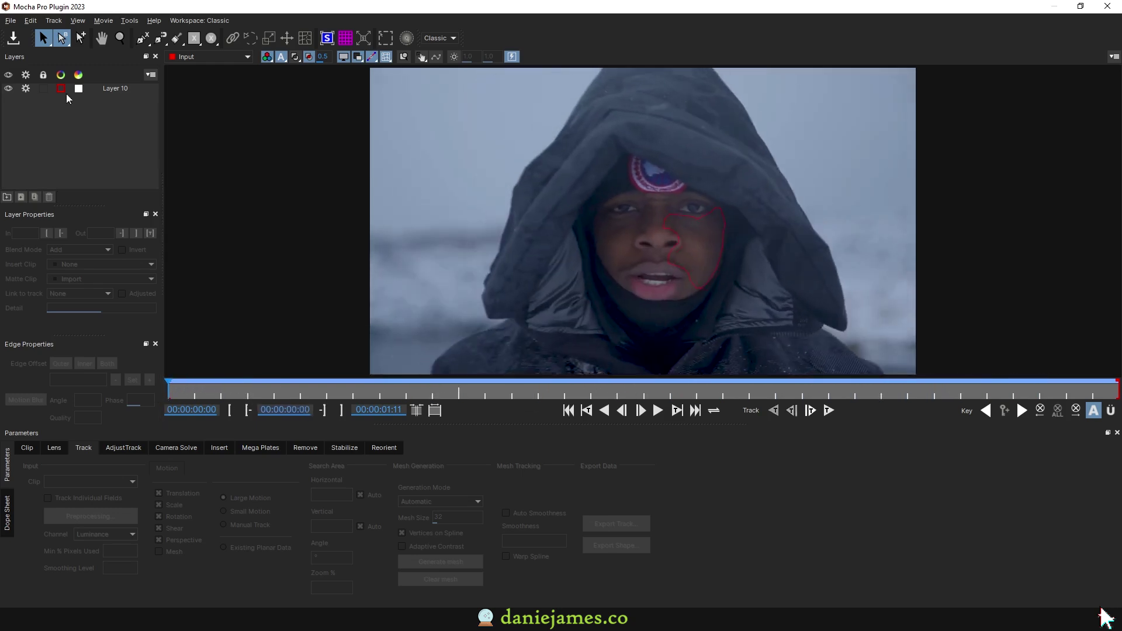
{"action": "left_click", "coordinate": [101, 87]}
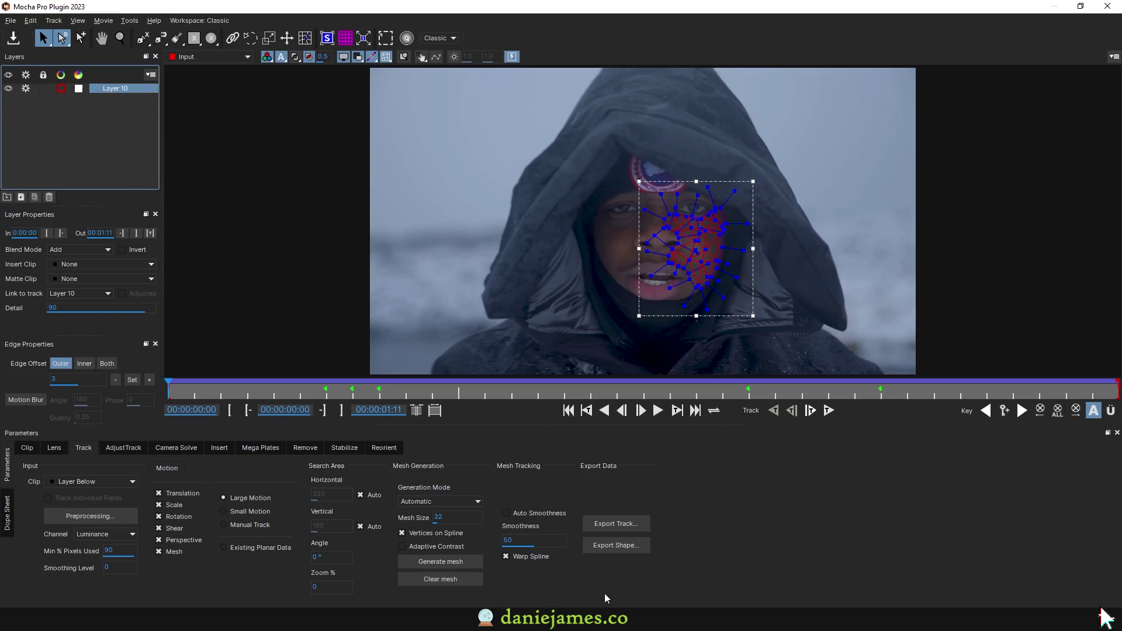
Set Layer 10's insert clip to Insert Layer in the Insert module
{"action": "left_click", "coordinate": [216, 452]}
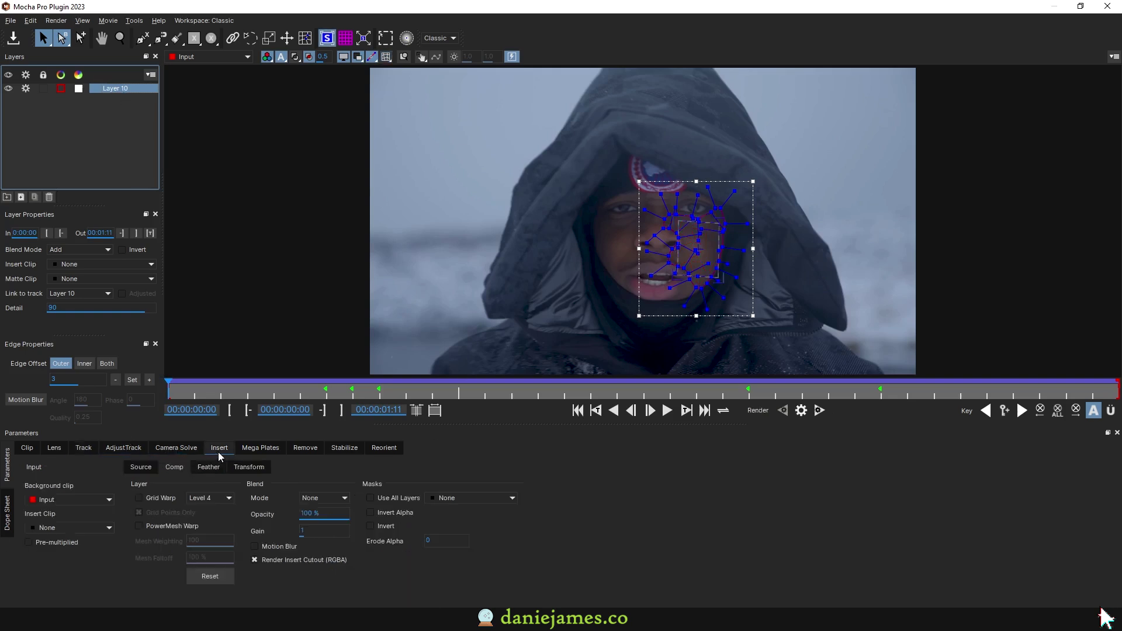
{"action": "left_click", "coordinate": [63, 529]}
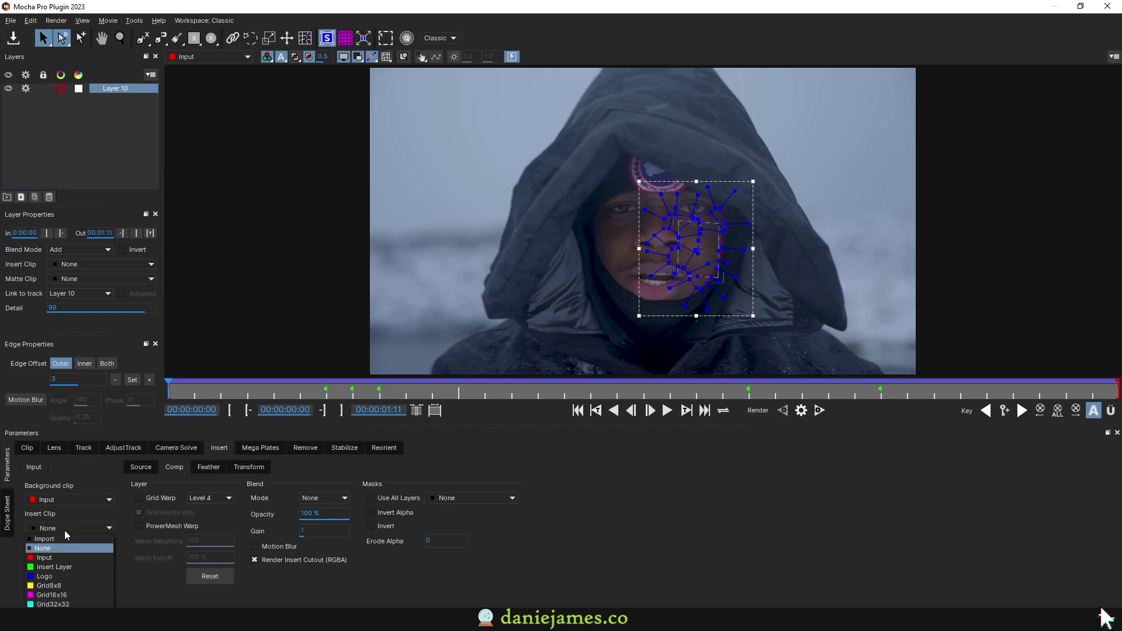
{"action": "left_click", "coordinate": [72, 566]}
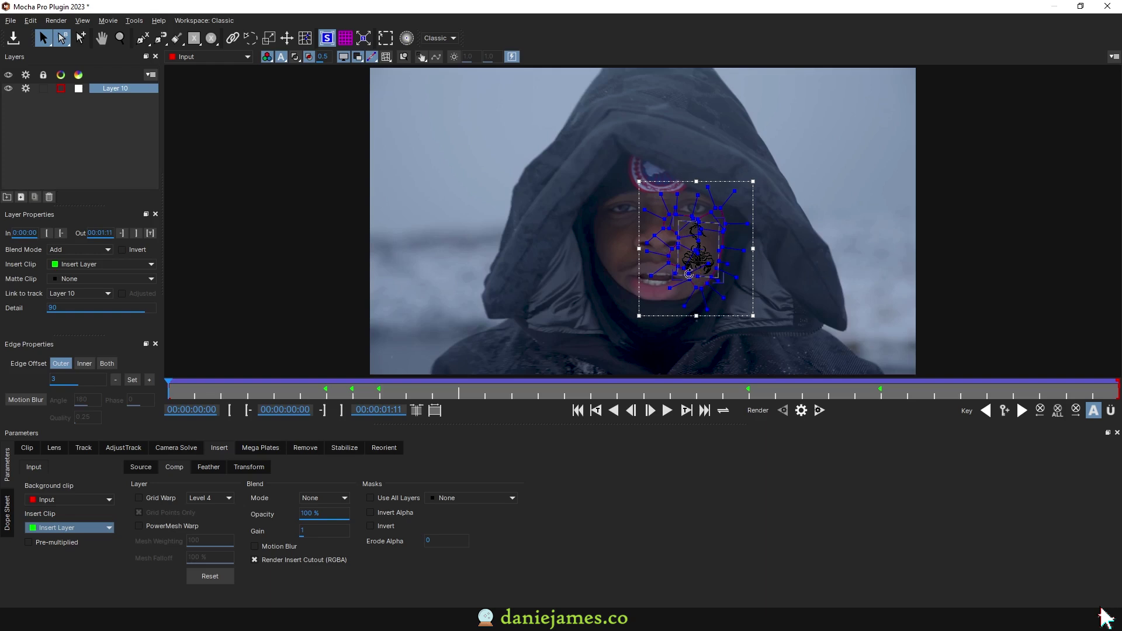
Set the insert's blend mode to Multiply and its horizontal position offset to -0.07
{"action": "left_click", "coordinate": [329, 501]}
{"action": "left_click", "coordinate": [326, 531]}
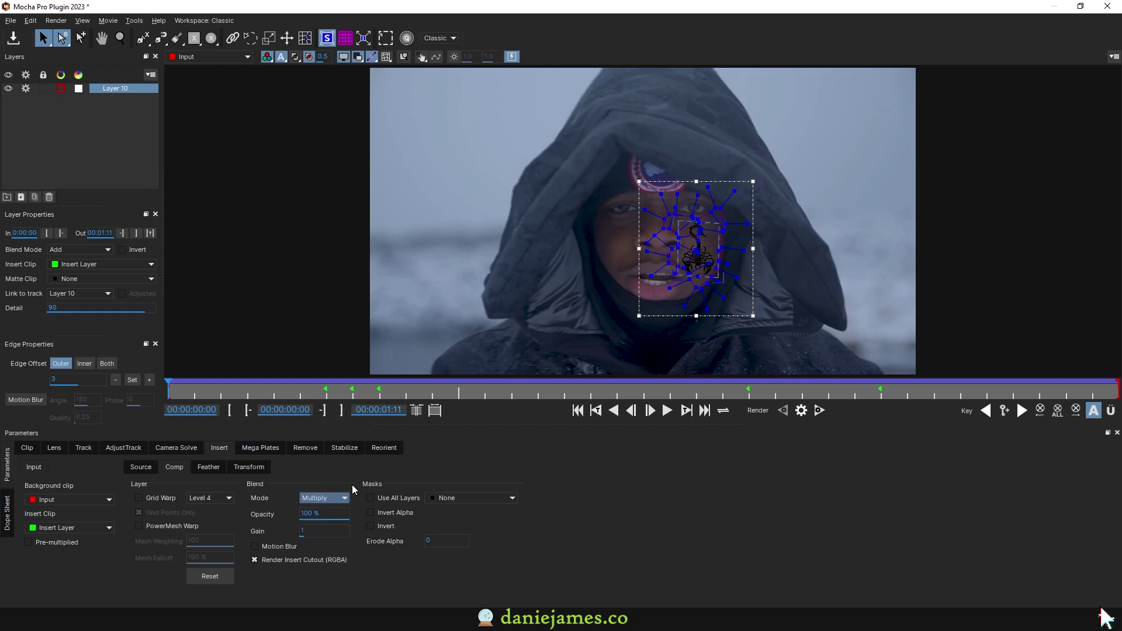
{"action": "left_click", "coordinate": [251, 467]}
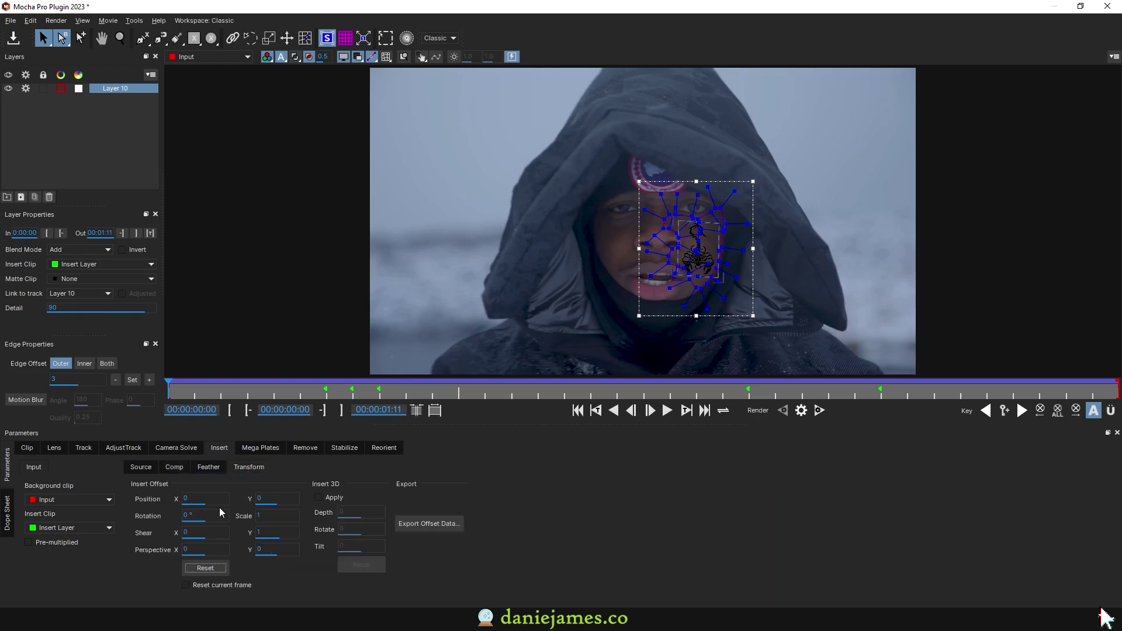
{"action": "left_click_drag", "start_coordinate": [197, 500], "coordinate": [192, 501]}
{"action": "left_click_drag", "start_coordinate": [271, 495], "coordinate": [190, 499]}
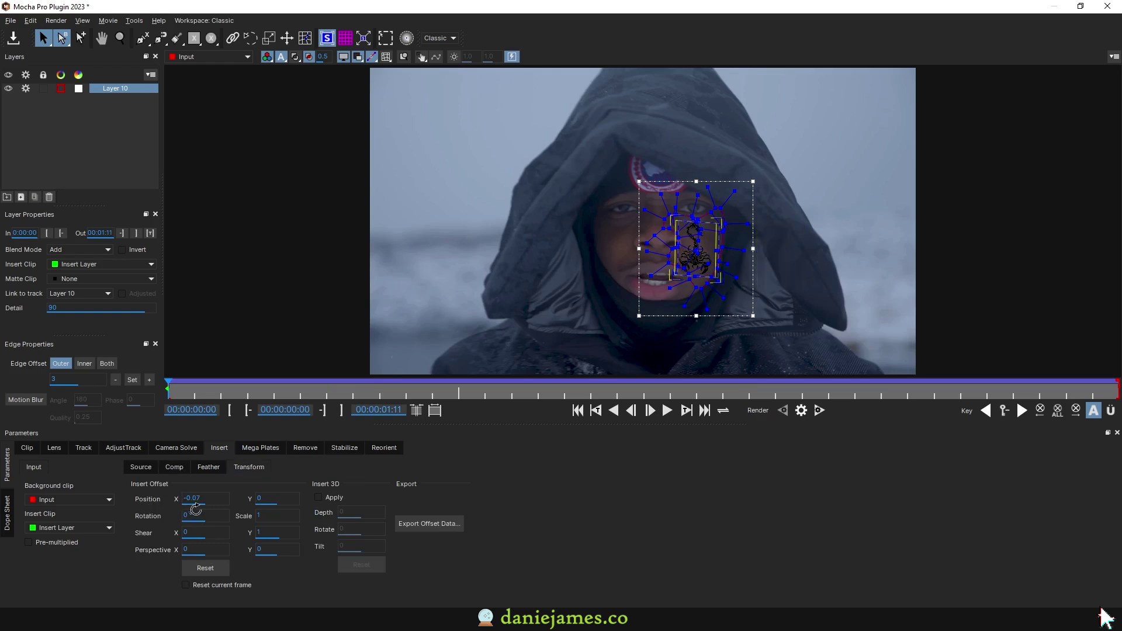
Set the insert's rotation to 1.77°, shear X to -0.01, perspective X to -0.03 and scale to 0.69
{"action": "mouse_move", "coordinate": [208, 514]}
{"action": "left_mouse_down"}
{"action": "mouse_move", "coordinate": [242, 519]}
{"action": "mouse_move", "coordinate": [206, 511]}
{"action": "left_mouse_up"}
{"action": "mouse_move", "coordinate": [201, 533]}
{"action": "left_mouse_down"}
{"action": "mouse_move", "coordinate": [258, 532]}
{"action": "mouse_move", "coordinate": [193, 535]}
{"action": "mouse_move", "coordinate": [216, 531]}
{"action": "mouse_move", "coordinate": [236, 550]}
{"action": "mouse_move", "coordinate": [198, 551]}
{"action": "left_mouse_up"}
{"action": "left_click_drag", "start_coordinate": [271, 517], "coordinate": [252, 522]}
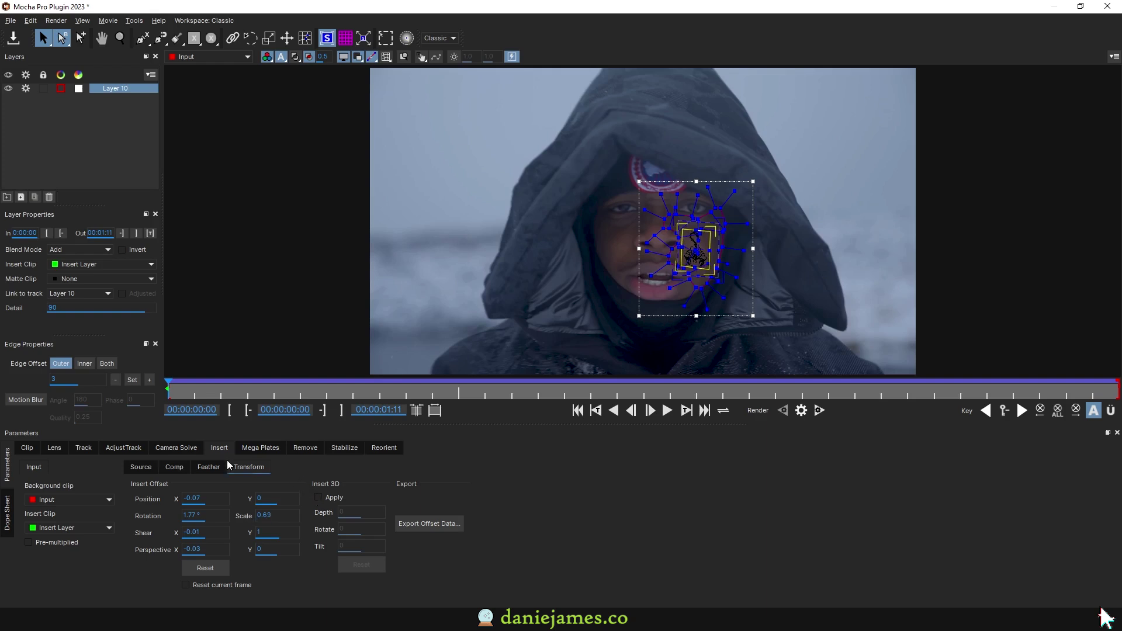
Try depth and tilt adjustments on the insert with Insert 3D, undo them and switch Insert 3D off
{"action": "left_click", "coordinate": [318, 498]}
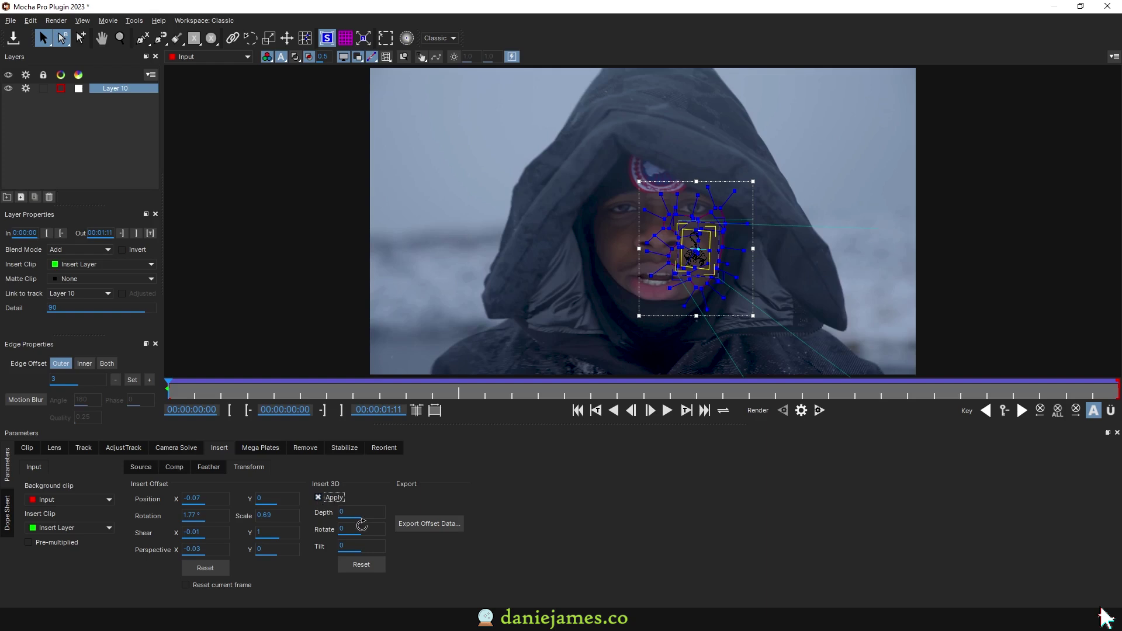
{"action": "left_click_drag", "start_coordinate": [357, 517], "coordinate": [385, 517]}
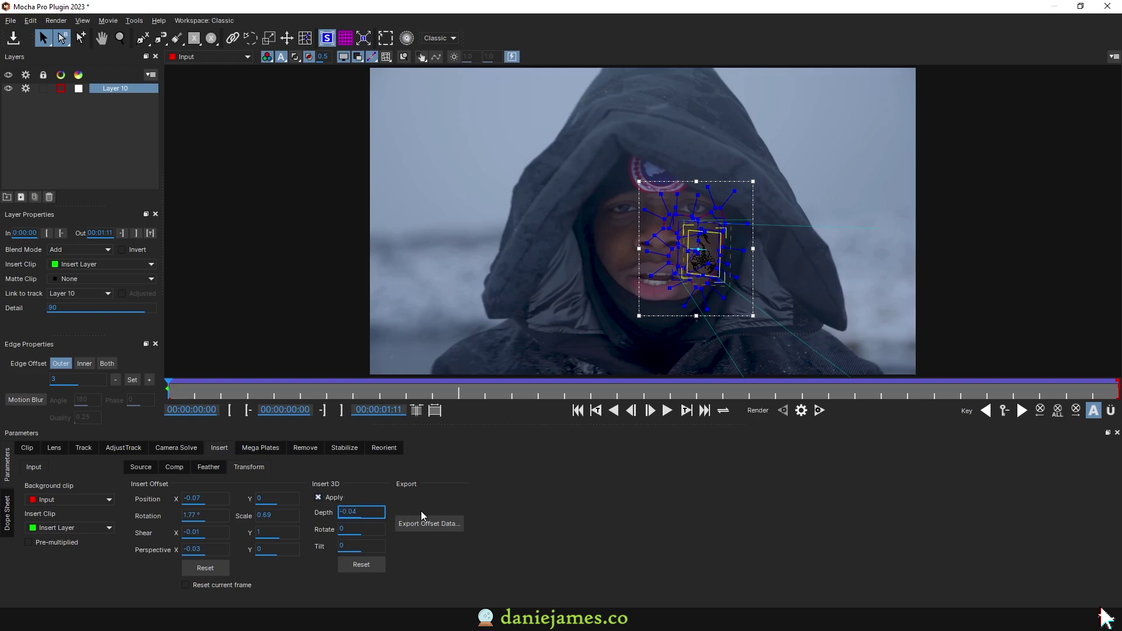
{"action": "key", "text": "ctrl+z"}
{"action": "left_click_drag", "start_coordinate": [349, 547], "coordinate": [134, 561]}
{"action": "key", "text": "ctrl+z"}
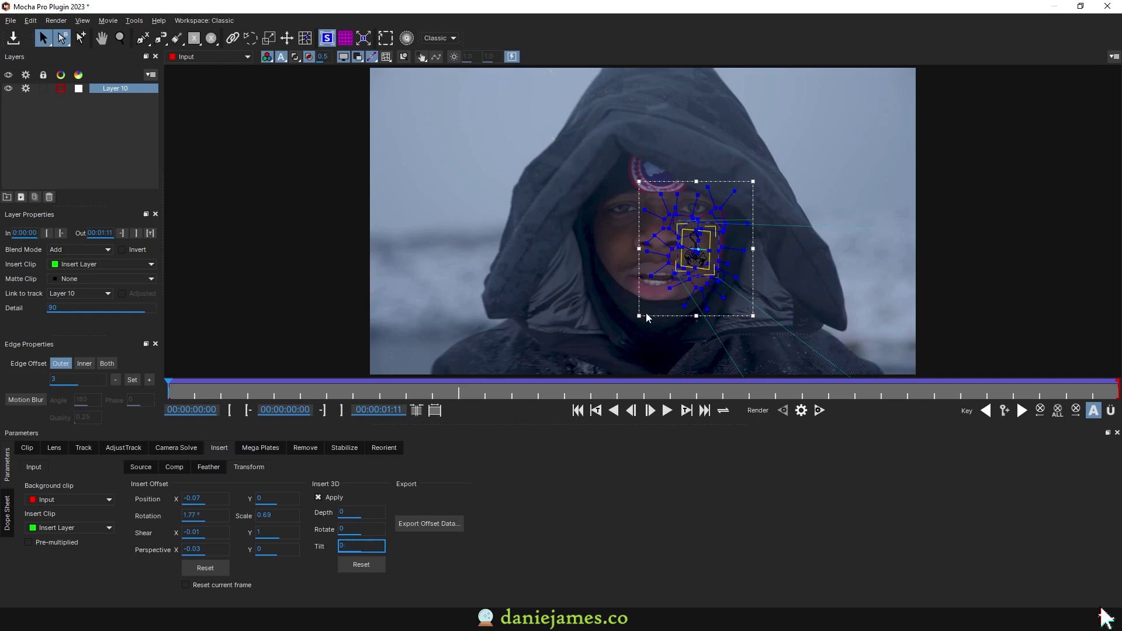
{"action": "left_click", "coordinate": [318, 497]}
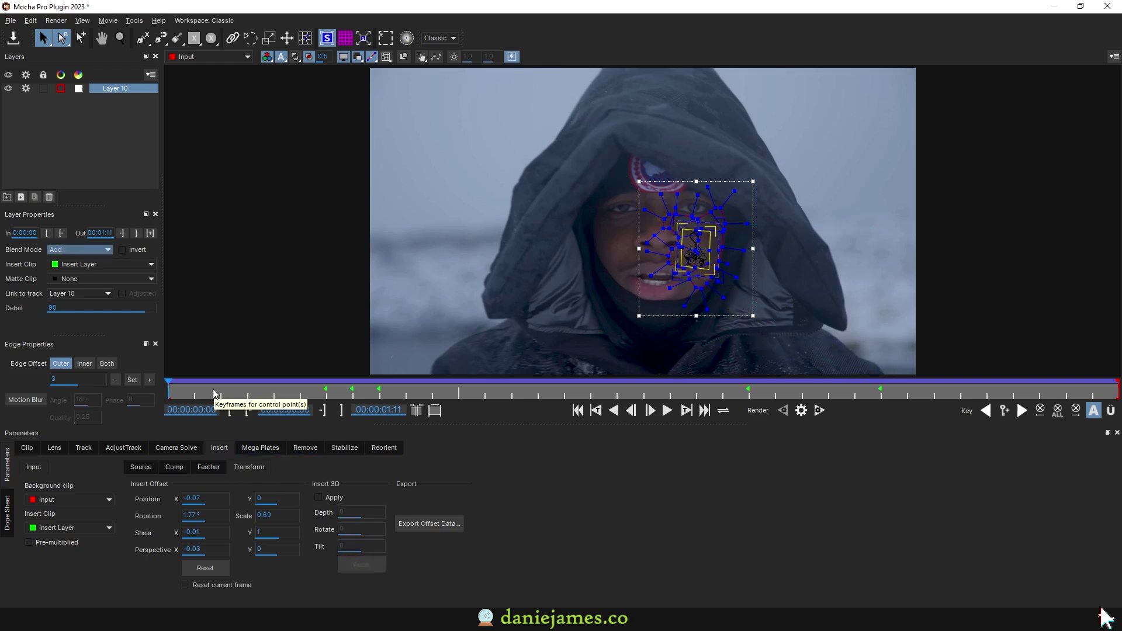
Save the Mocha project and close Mocha Pro to return to After Effects
{"action": "left_click_drag", "start_coordinate": [253, 391], "coordinate": [176, 387]}
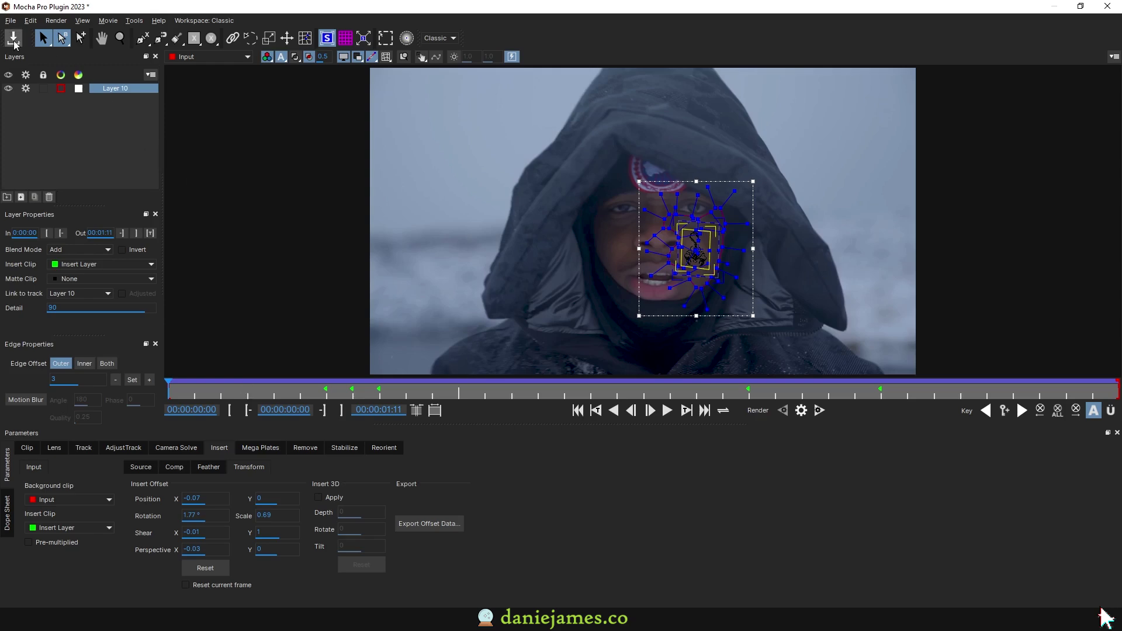
{"action": "left_click", "coordinate": [11, 21]}
{"action": "left_click", "coordinate": [41, 75]}
{"action": "left_click", "coordinate": [1107, 6]}
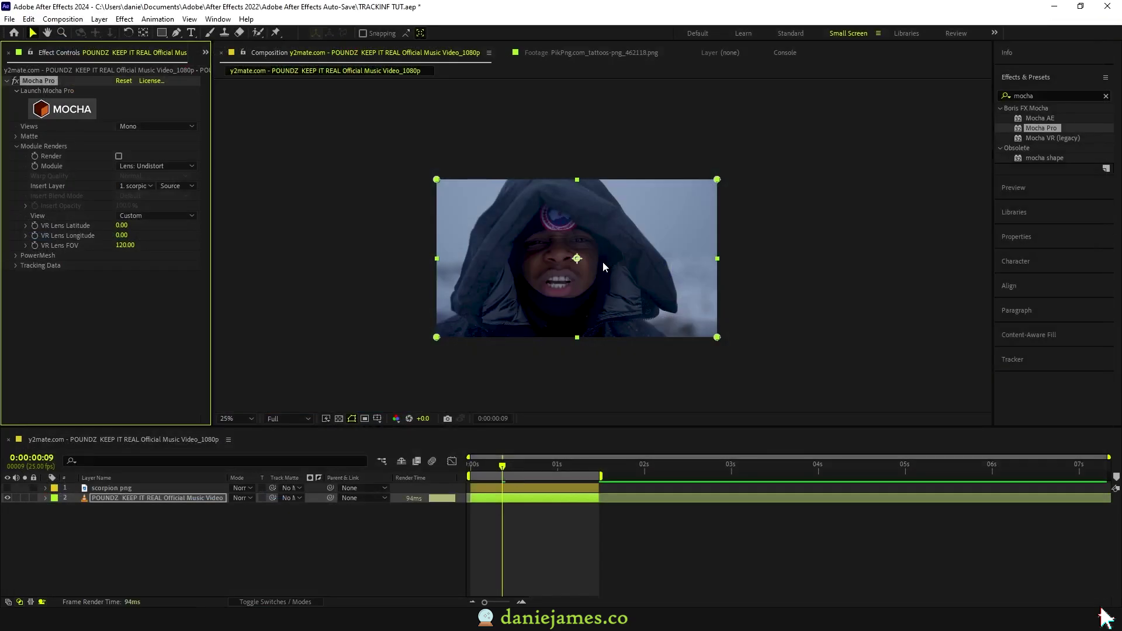
Enable the footage layer's Mocha Pro module render with the Insert: Composite module and play back the composite
{"action": "scroll", "coordinate": [603, 263], "scroll_direction": "up", "scroll_amount": 2}
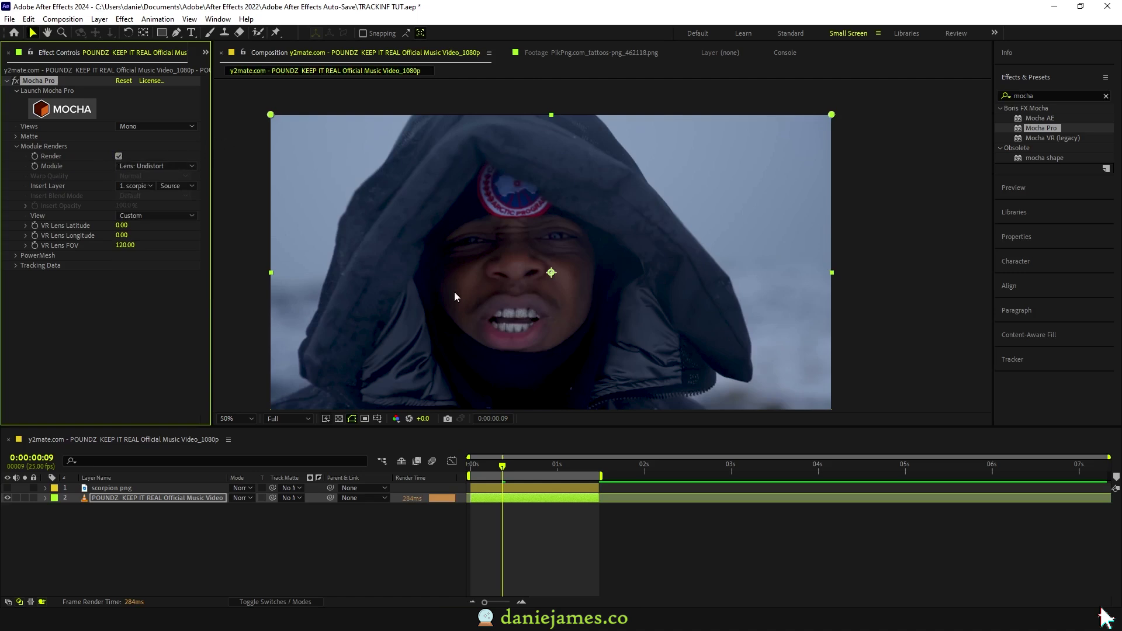
{"action": "left_click", "coordinate": [170, 166]}
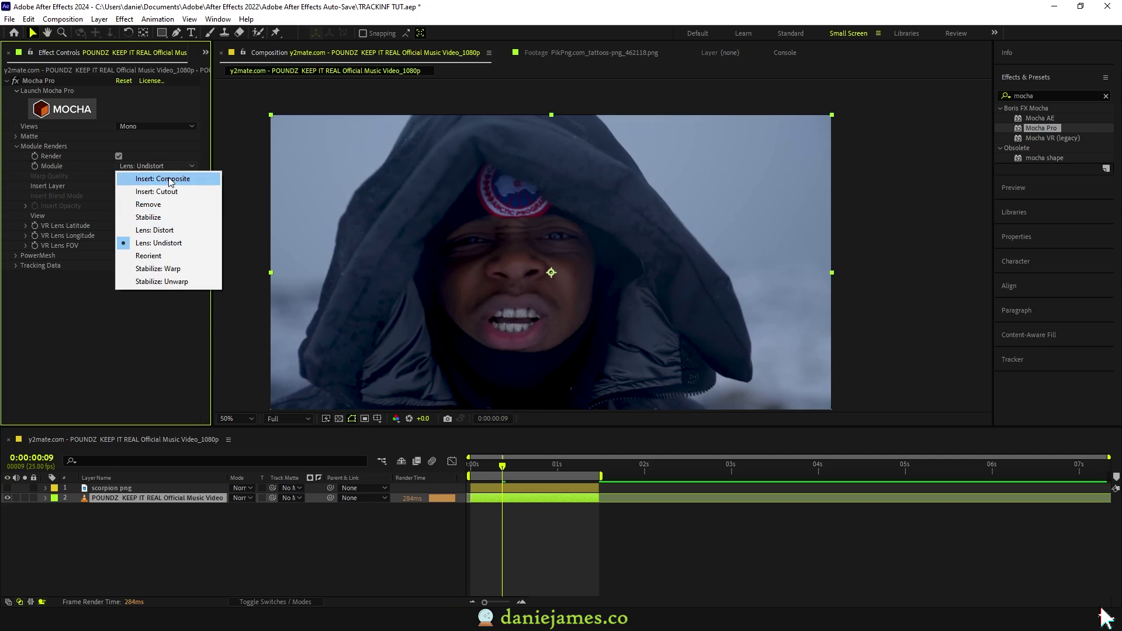
{"action": "left_click", "coordinate": [170, 179]}
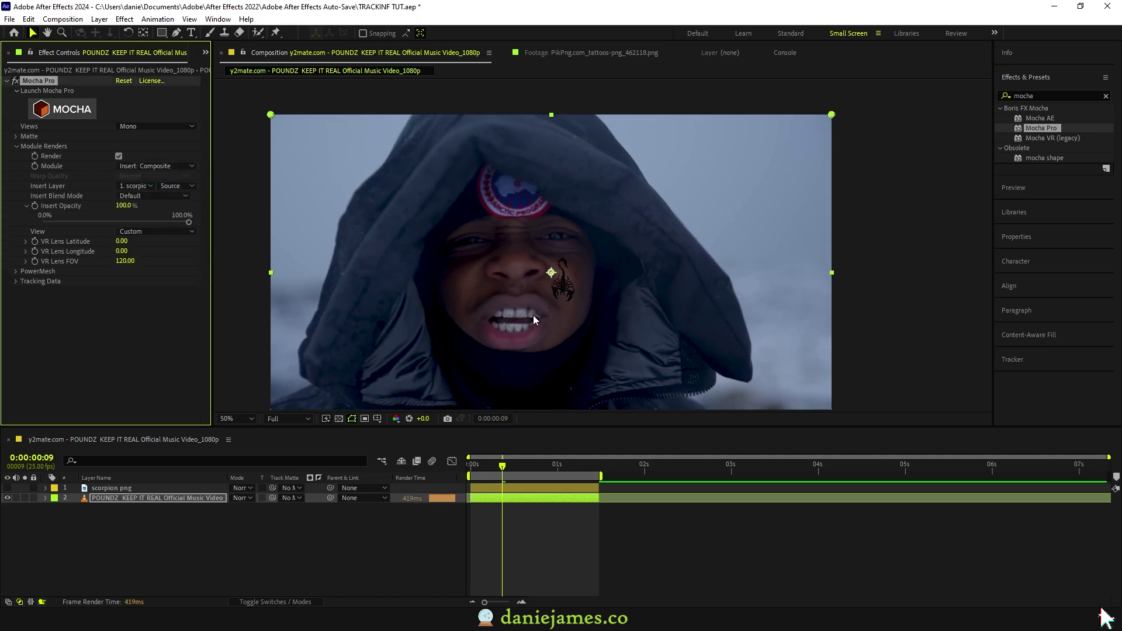
{"action": "key", "text": "space"}
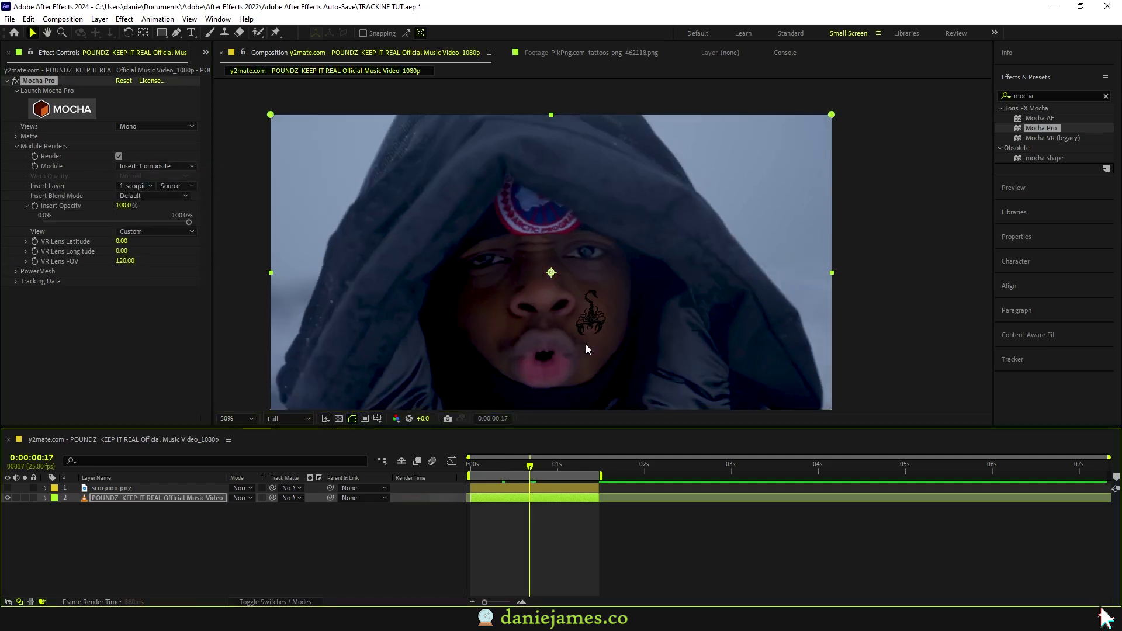
Lower the Mocha Pro insert opacity on the footage layer and preview the tattoo over the clip
{"action": "left_click", "coordinate": [139, 198]}
{"action": "left_click", "coordinate": [150, 207]}
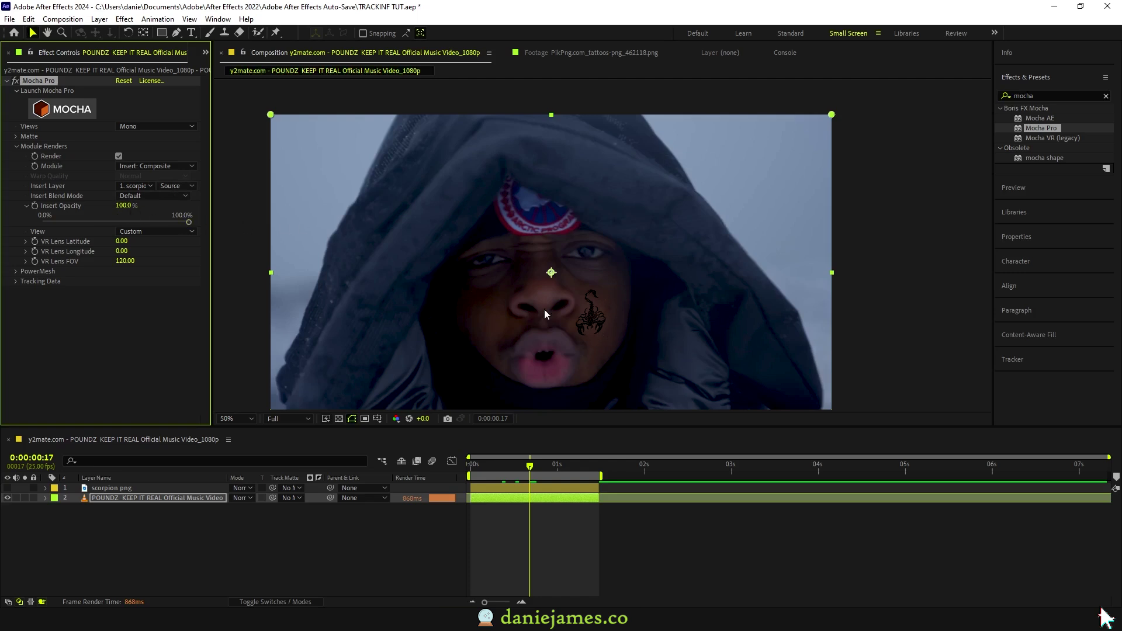
{"action": "left_click_drag", "start_coordinate": [188, 222], "coordinate": [142, 228]}
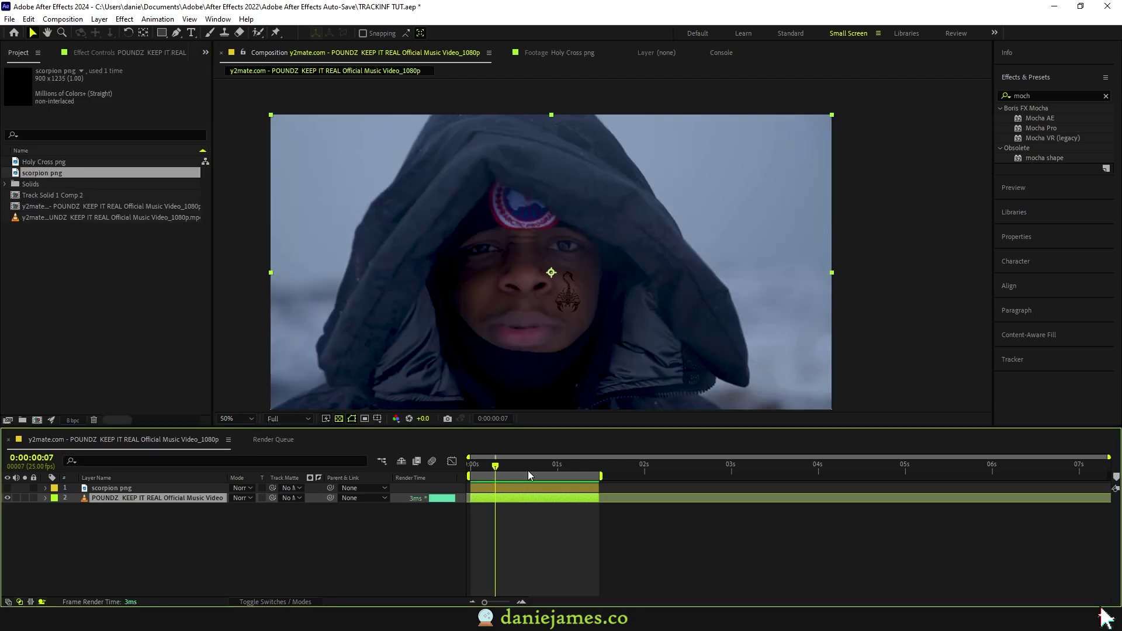
{"action": "key", "text": "space"}
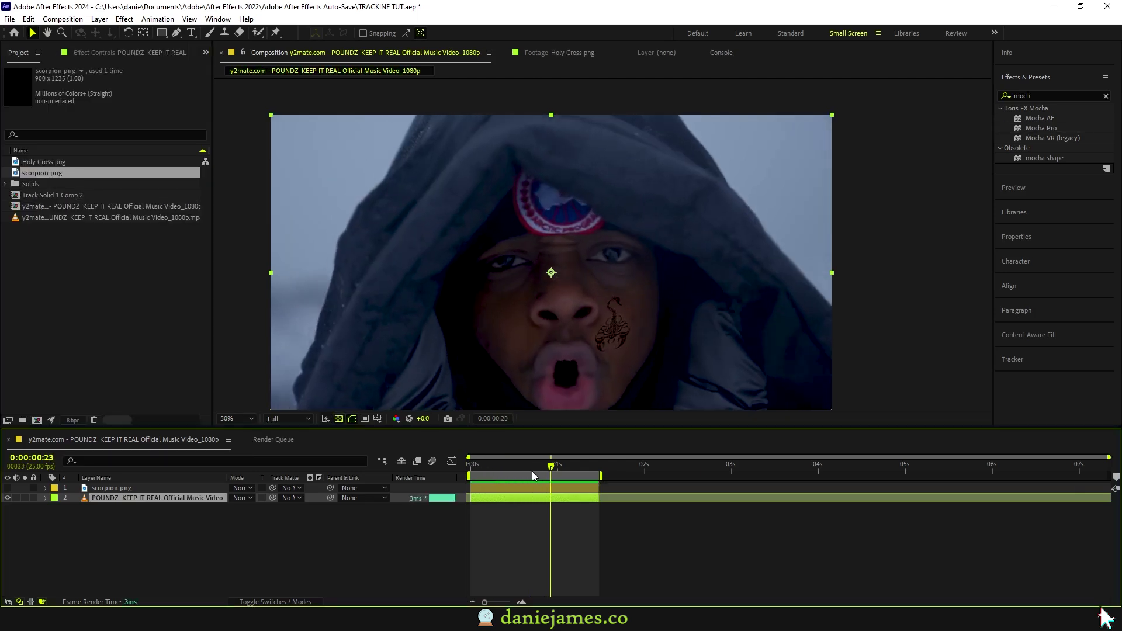
{"action": "left_click", "coordinate": [510, 475]}
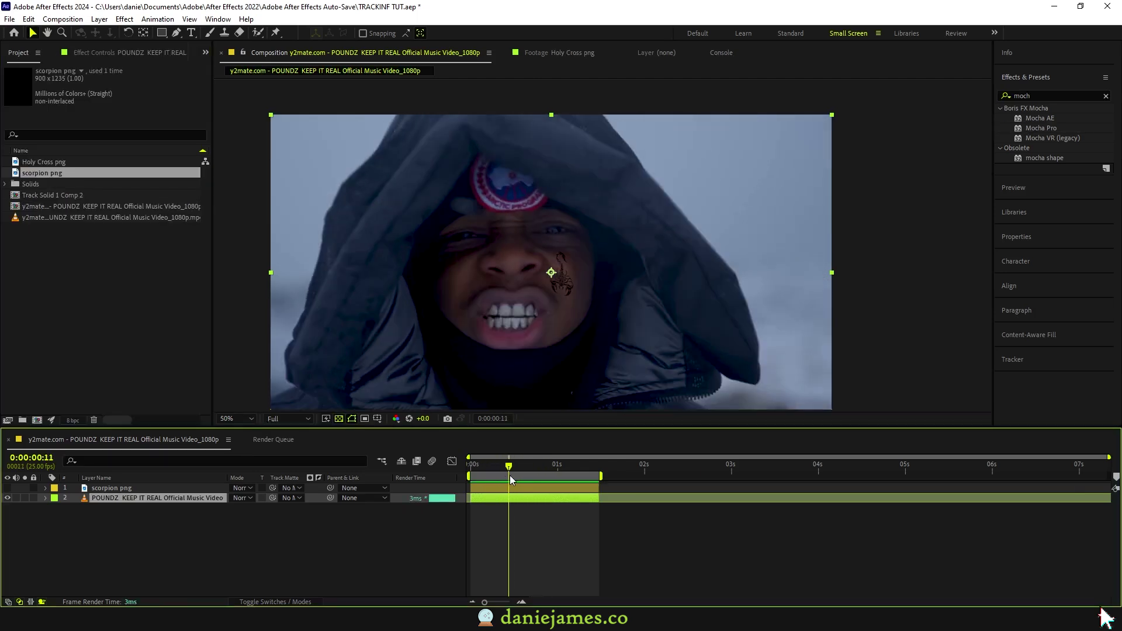
Try replacing the scorpion png layer's source with Holy Cross png and undo the replacement
{"action": "double_click", "coordinate": [80, 162]}
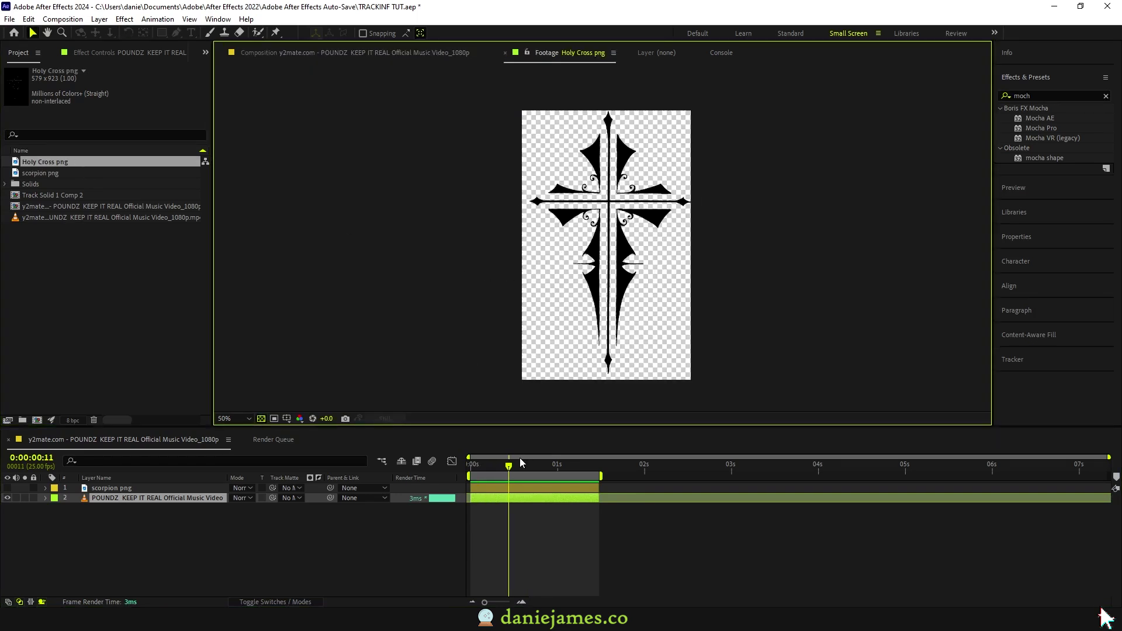
{"action": "left_click", "coordinate": [536, 466]}
{"action": "left_click", "coordinate": [139, 488]}
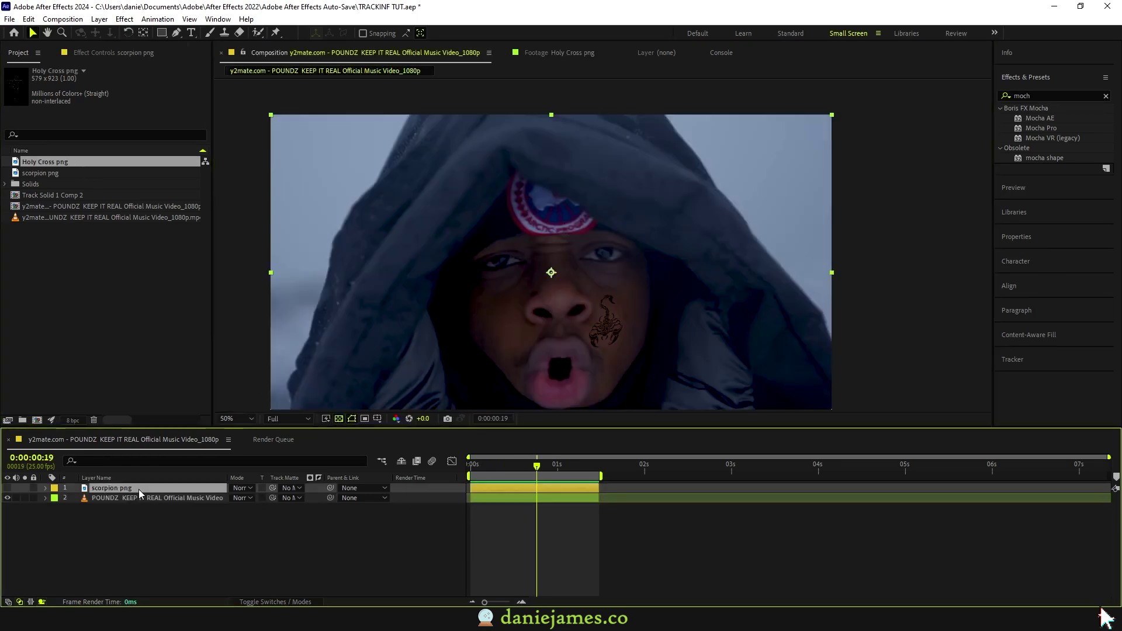
{"action": "left_click", "coordinate": [52, 162]}
{"action": "left_click_drag", "start_coordinate": [50, 158], "coordinate": [124, 480]}
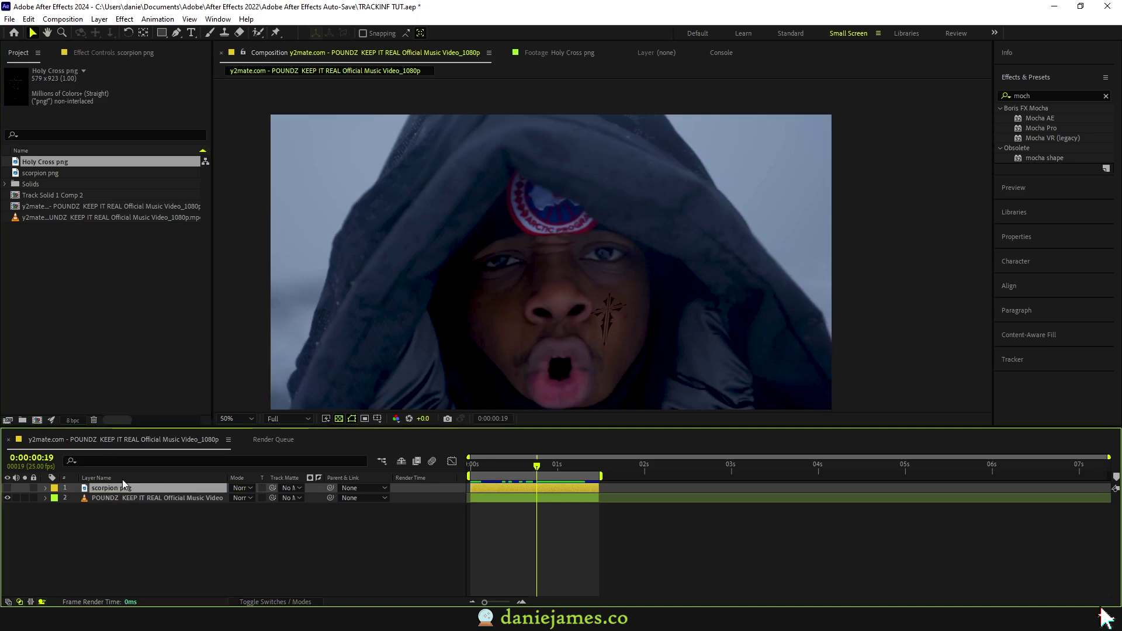
{"action": "mouse_move", "coordinate": [536, 467]}
{"action": "left_mouse_down"}
{"action": "mouse_move", "coordinate": [496, 473]}
{"action": "mouse_move", "coordinate": [527, 479]}
{"action": "mouse_move", "coordinate": [516, 472]}
{"action": "left_mouse_up"}
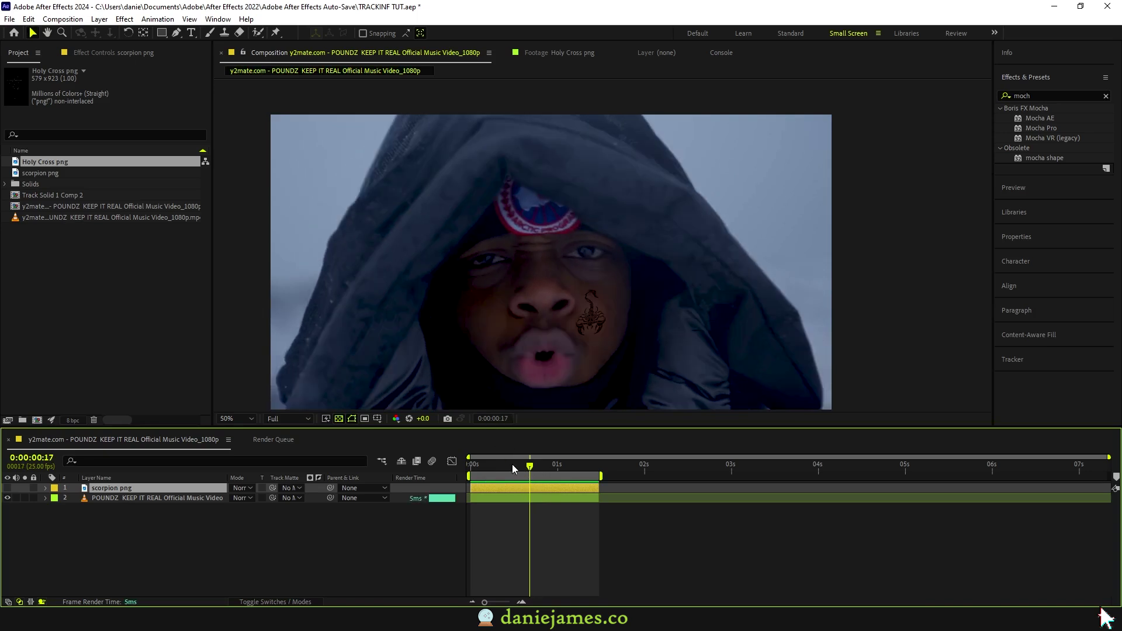
{"action": "mouse_move", "coordinate": [512, 468]}
{"action": "left_mouse_down"}
{"action": "mouse_move", "coordinate": [491, 470]}
{"action": "mouse_move", "coordinate": [528, 470]}
{"action": "mouse_move", "coordinate": [508, 475]}
{"action": "left_mouse_up"}
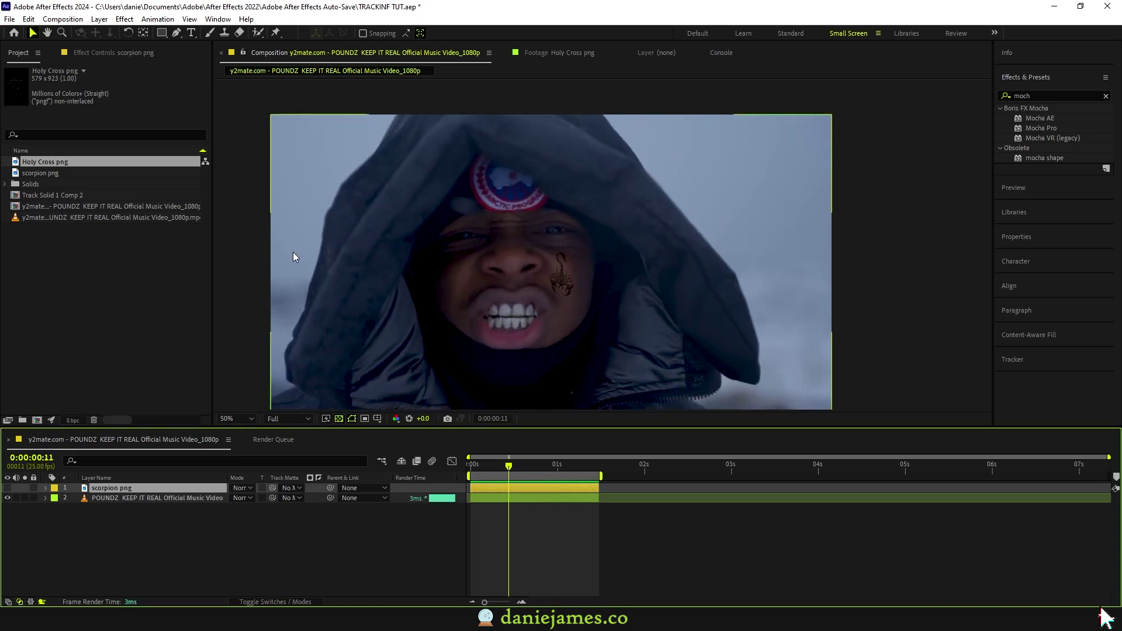
Create a new composition from scorpion png and recolour the scorpion orange with a Fill effect
{"action": "double_click", "coordinate": [46, 174]}
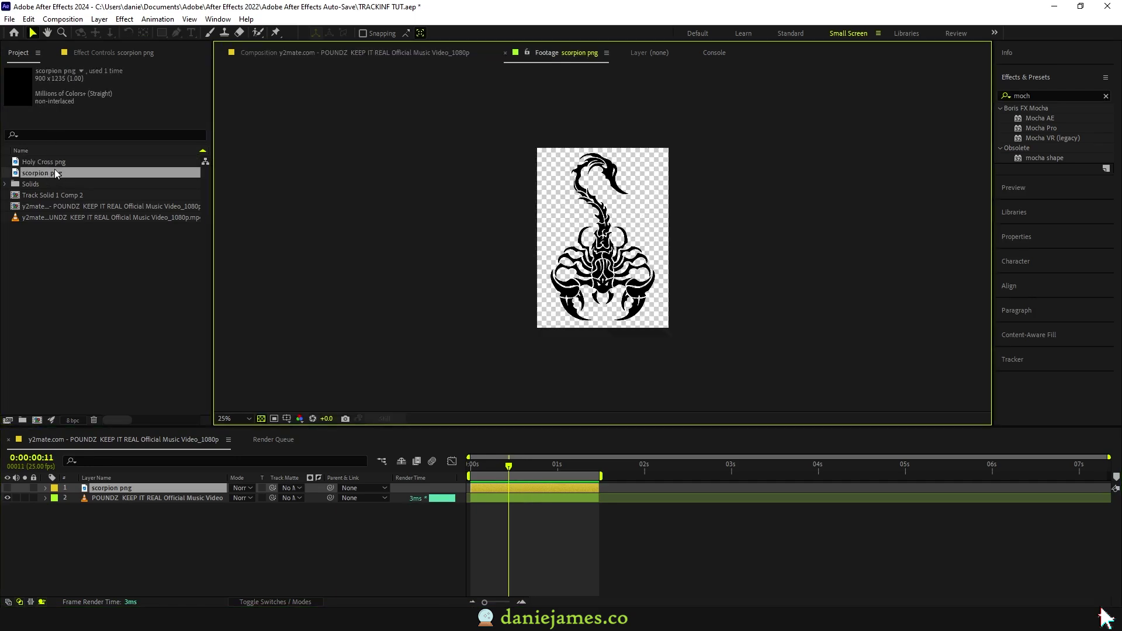
{"action": "left_click_drag", "start_coordinate": [53, 175], "coordinate": [34, 420]}
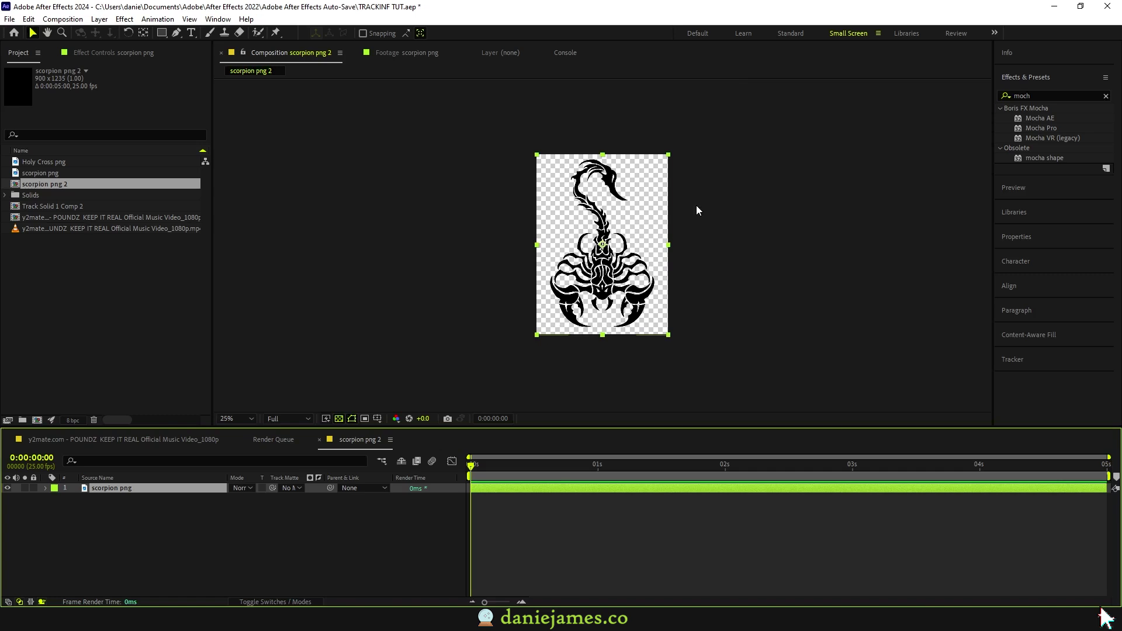
{"action": "left_click", "coordinate": [1057, 89]}
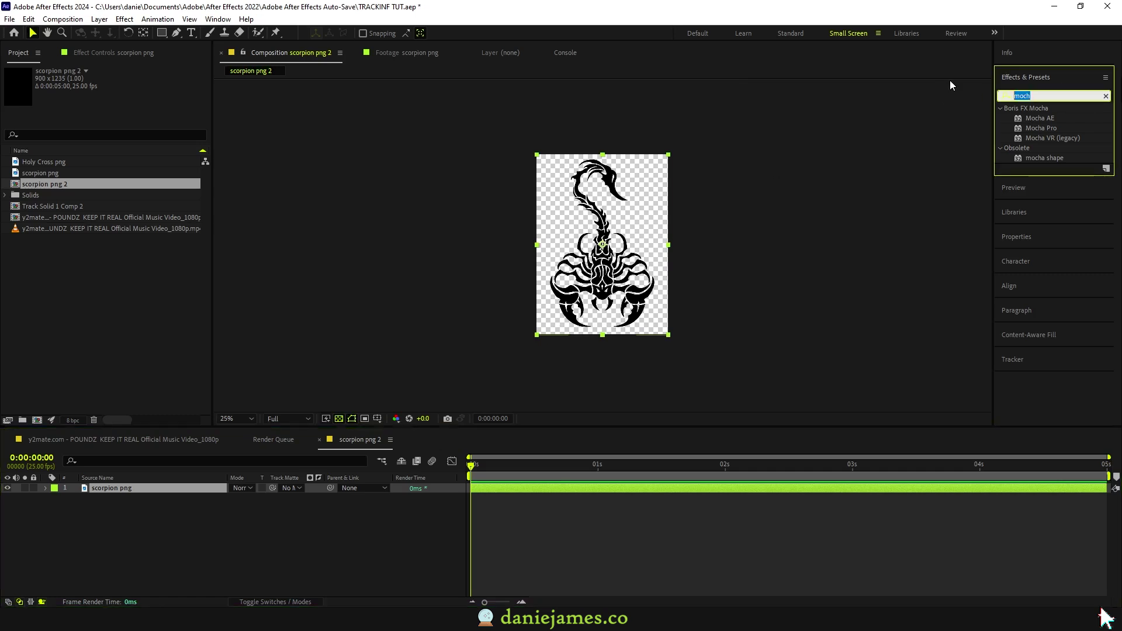
{"action": "type", "text": "fill"}
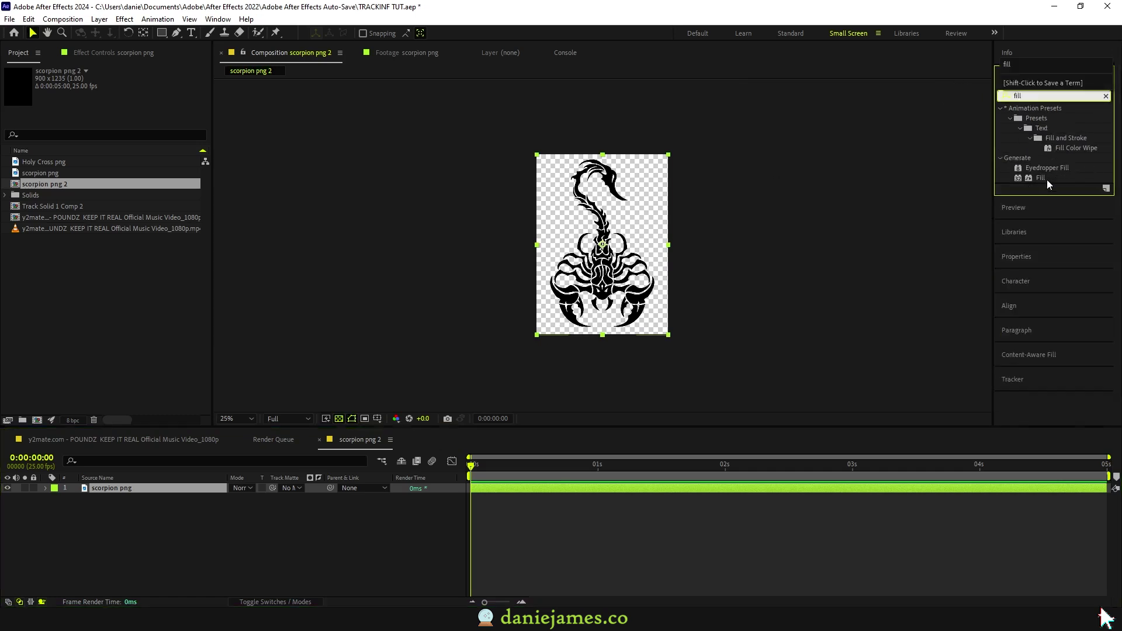
{"action": "double_click", "coordinate": [1047, 180]}
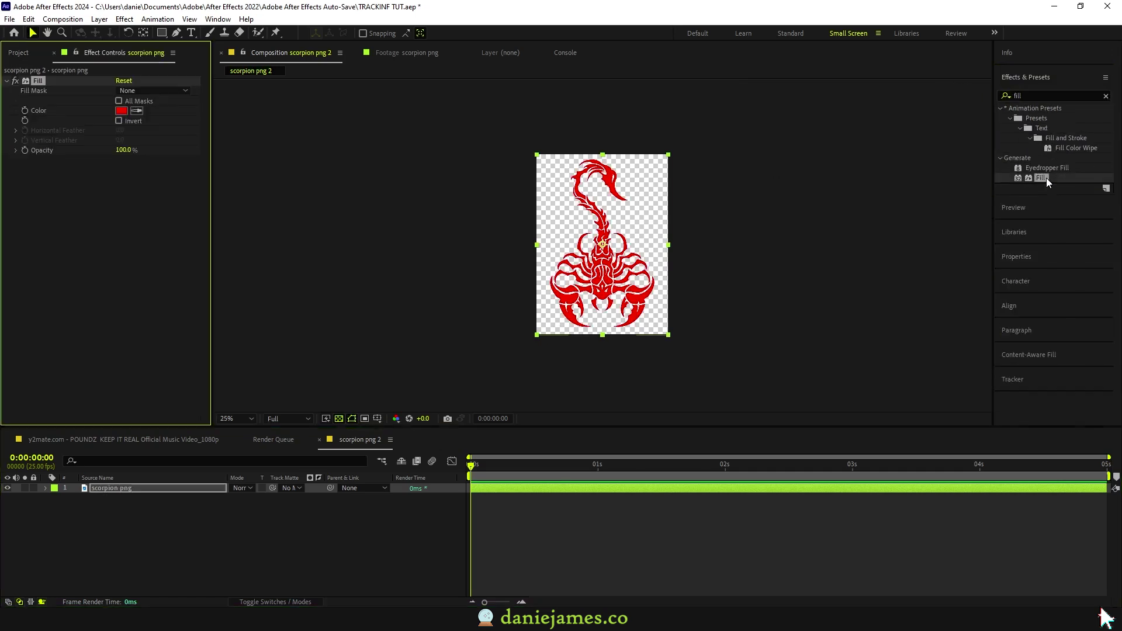
{"action": "left_click", "coordinate": [121, 110]}
{"action": "left_click", "coordinate": [260, 309]}
{"action": "left_click", "coordinate": [377, 309]}
Apply the Sapphire S_Glow effect to the orange scorpion layer and expand its brightness and threshold sliders
{"action": "left_click", "coordinate": [1061, 93]}
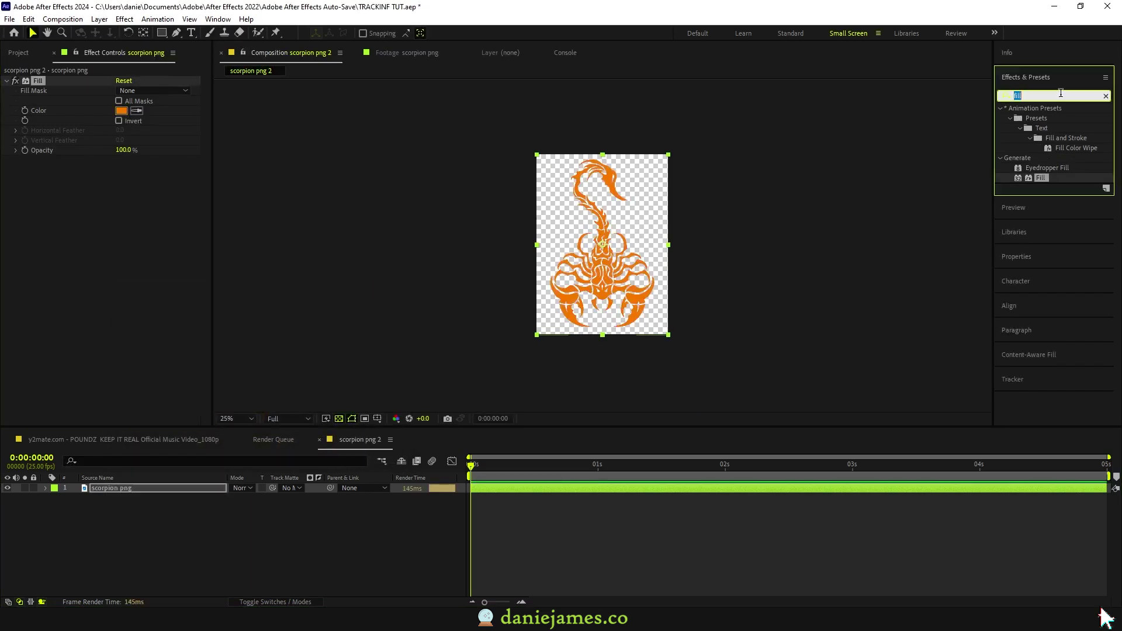
{"action": "type", "text": "glow"}
{"action": "double_click", "coordinate": [1048, 238]}
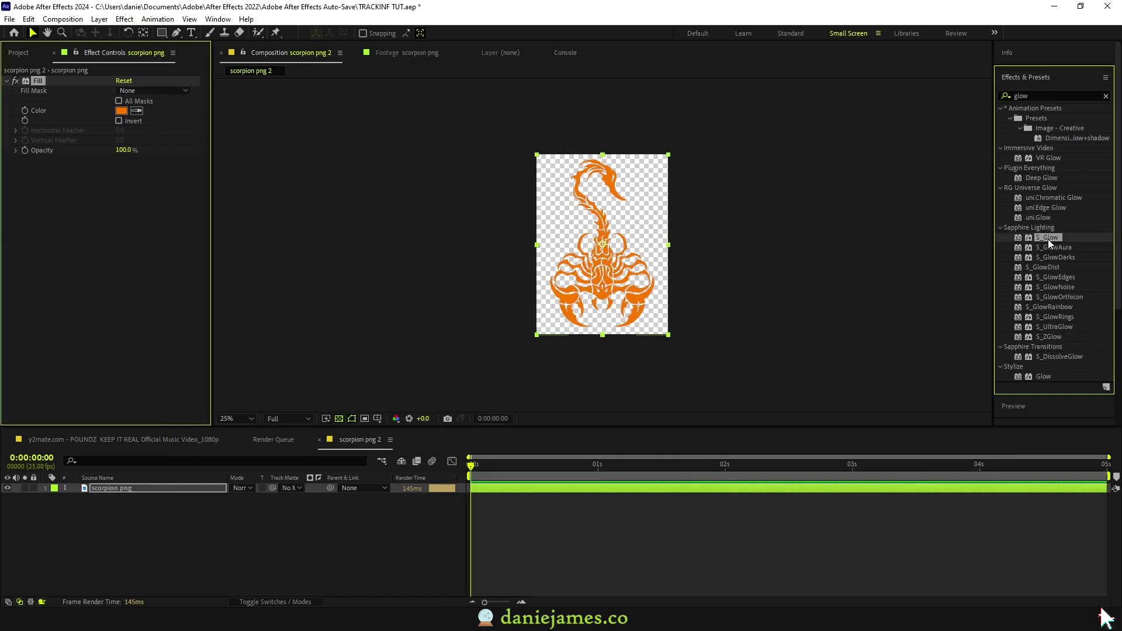
{"action": "left_click", "coordinate": [16, 171]}
{"action": "left_click", "coordinate": [16, 212]}
Turn off the transparency grid and set S_Glow's brightness to 1.273 and threshold to 0.2809
{"action": "left_click", "coordinate": [338, 419]}
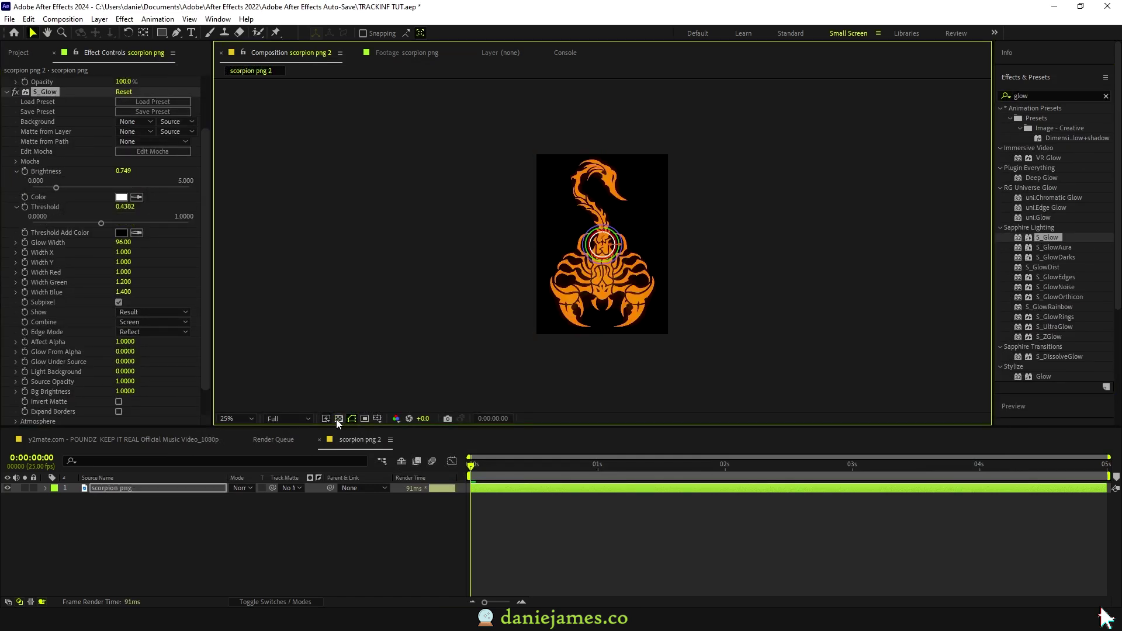
{"action": "left_click", "coordinate": [338, 419]}
{"action": "left_click", "coordinate": [338, 419]}
{"action": "left_click", "coordinate": [338, 419]}
{"action": "left_click", "coordinate": [339, 419]}
{"action": "left_click_drag", "start_coordinate": [101, 223], "coordinate": [107, 223]}
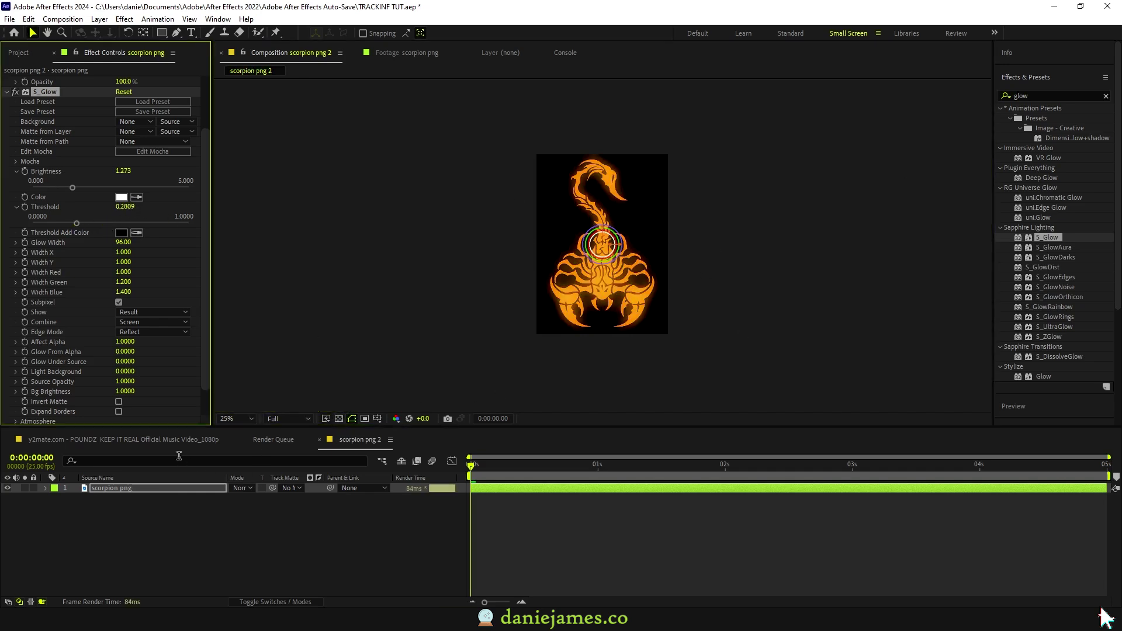
Replace the scorpion png layer's source in the main footage composition with the scorpion png 2 composition
{"action": "left_click", "coordinate": [169, 439]}
{"action": "left_click_drag", "start_coordinate": [603, 460], "coordinate": [541, 466]}
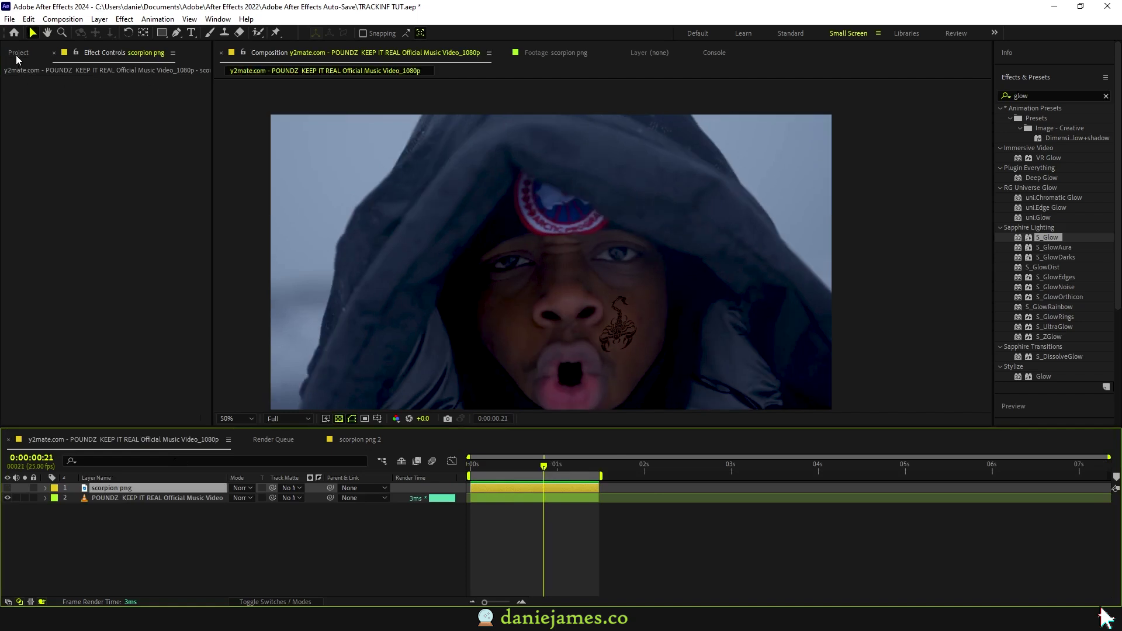
{"action": "left_click", "coordinate": [18, 52]}
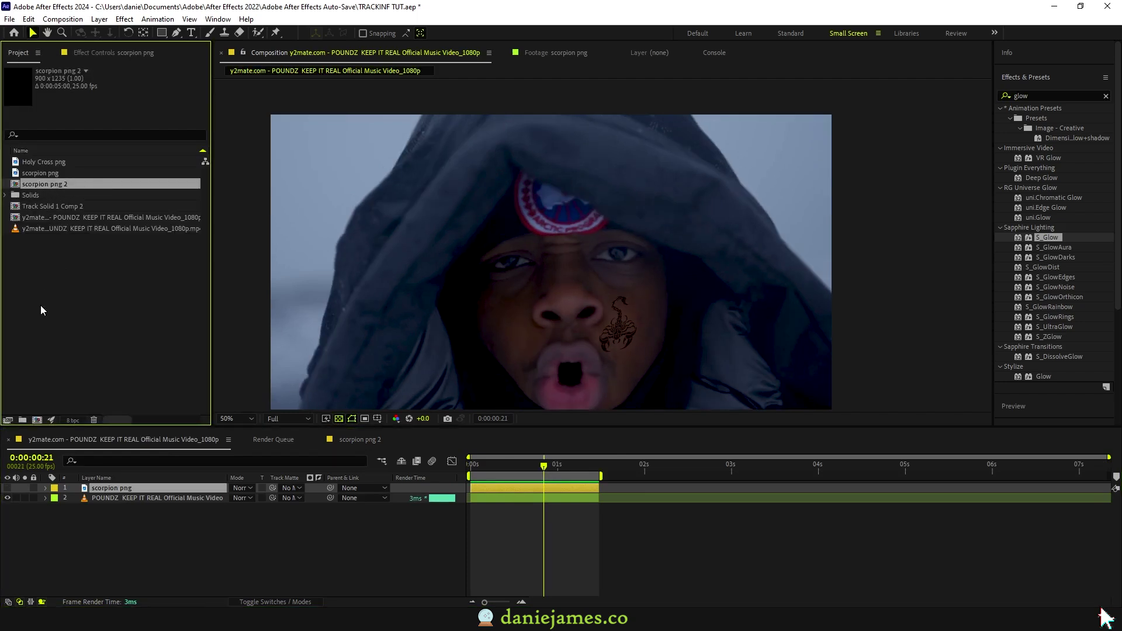
{"action": "left_click", "coordinate": [128, 488]}
{"action": "left_click_drag", "start_coordinate": [64, 187], "coordinate": [105, 488]}
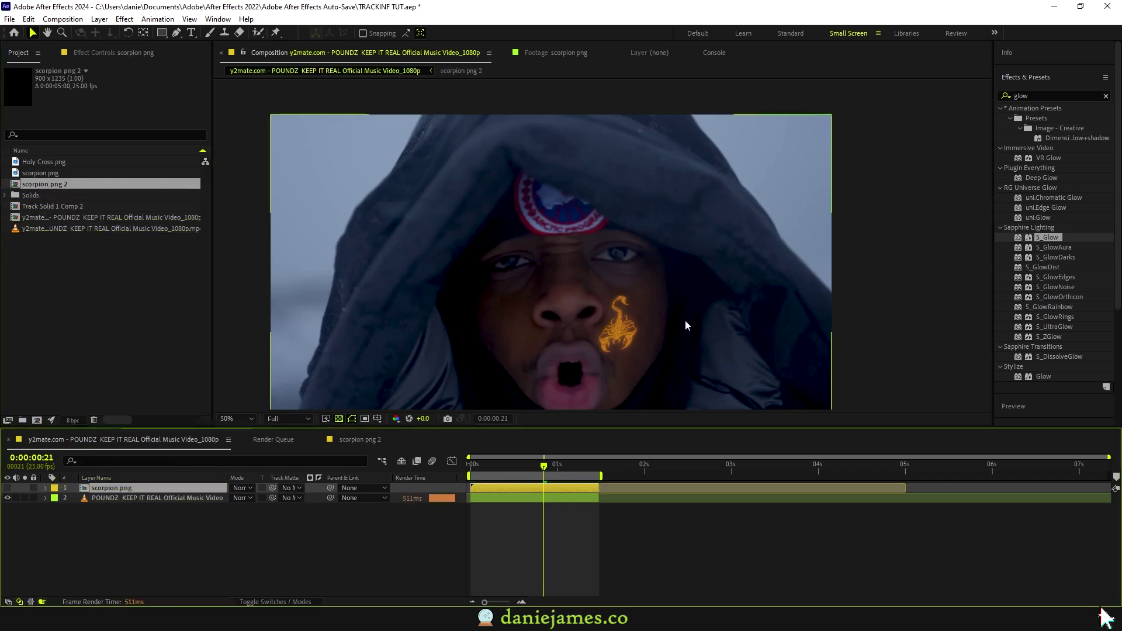
Set the Mocha Pro insert opacity on the hooded man's footage layer to 89.6%
{"action": "left_click", "coordinate": [169, 498]}
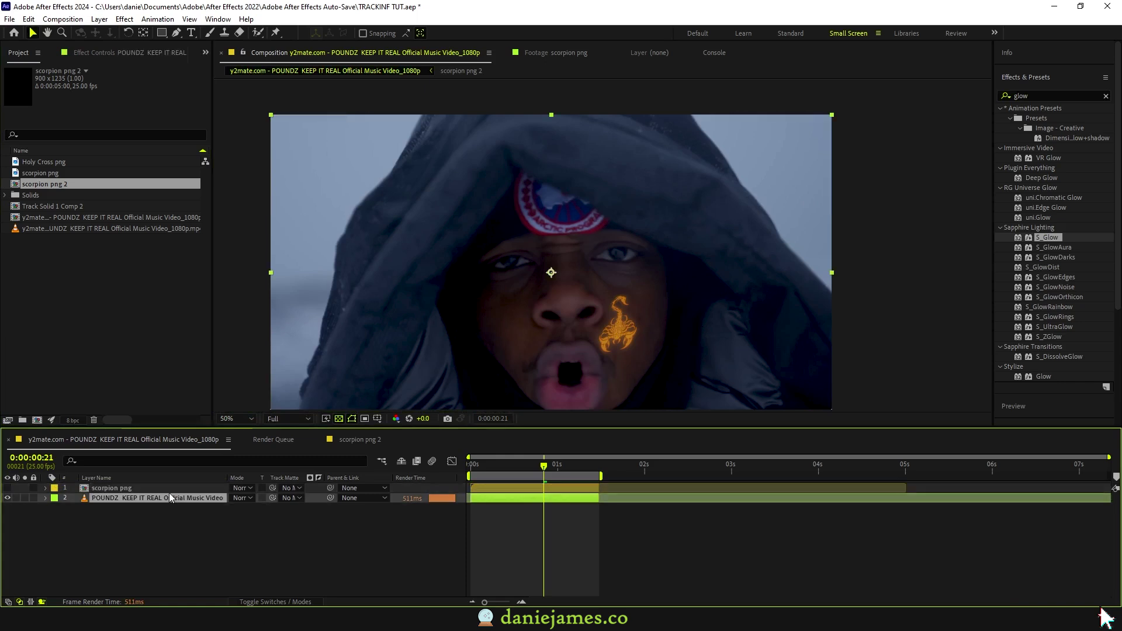
{"action": "left_click", "coordinate": [97, 52]}
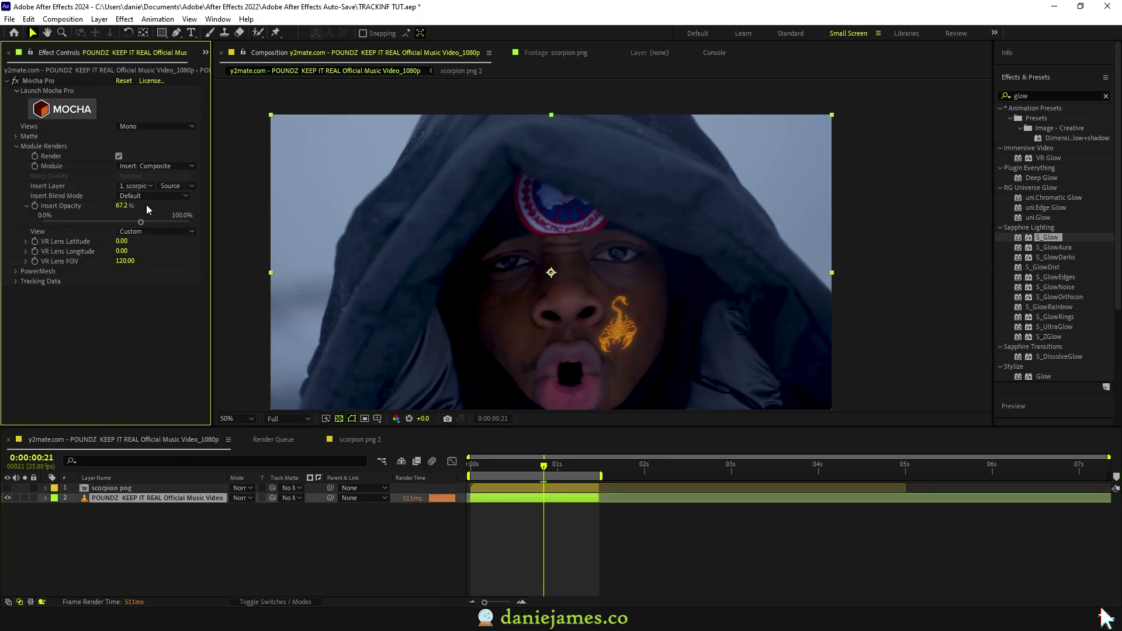
{"action": "left_click_drag", "start_coordinate": [141, 223], "coordinate": [174, 222]}
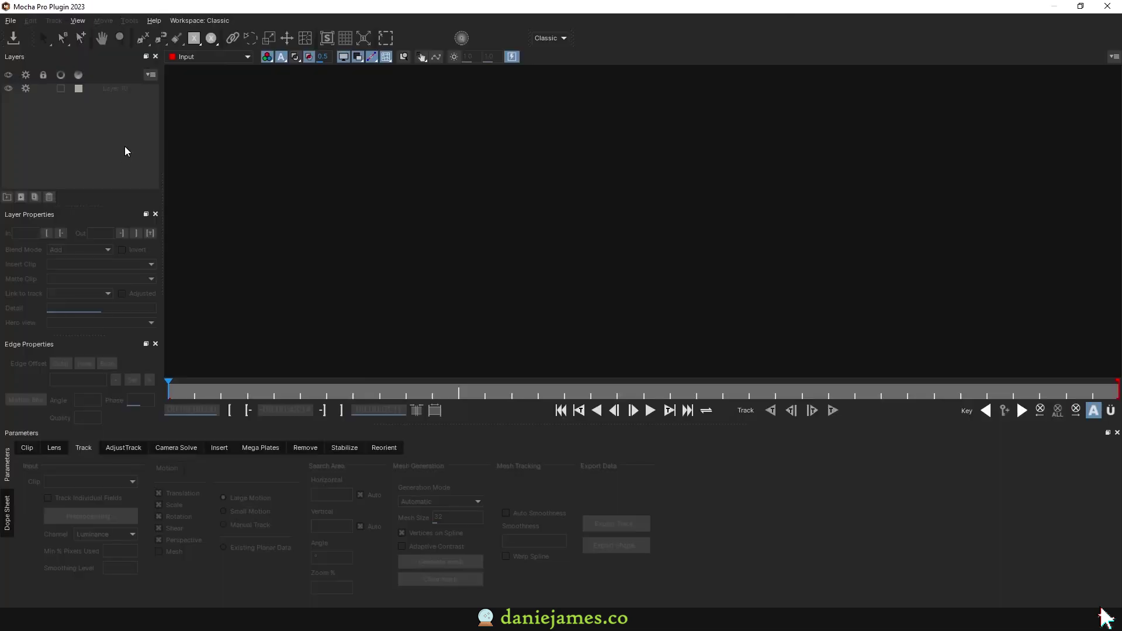
In Mocha Pro, set the insert blend mode of Layer 10 to None and save the project
{"action": "left_click", "coordinate": [111, 88]}
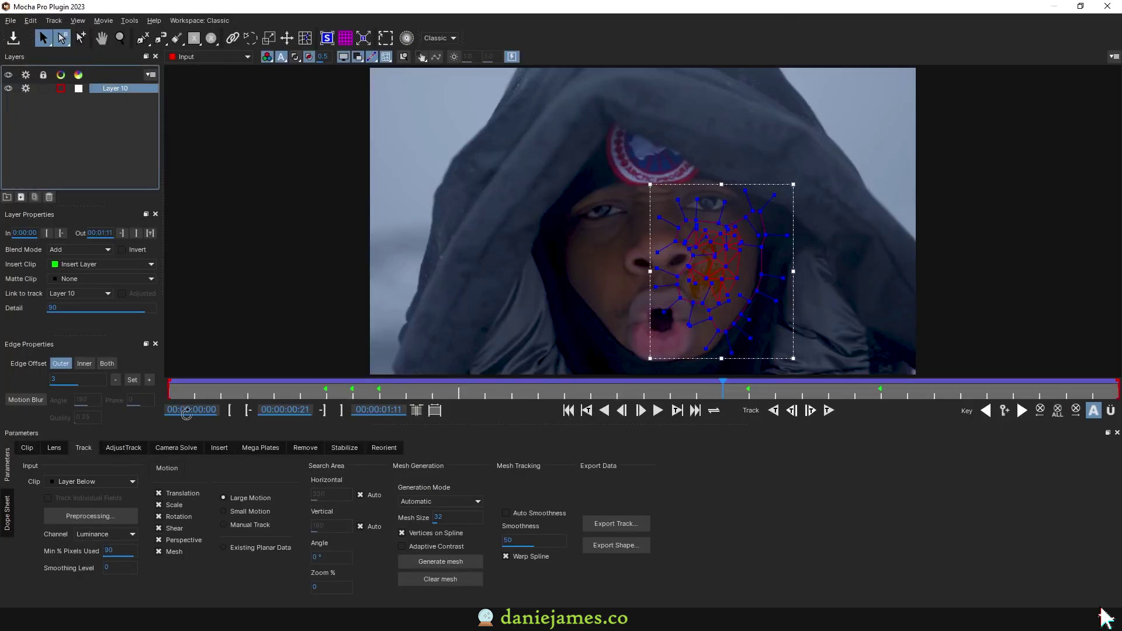
{"action": "left_click", "coordinate": [220, 448]}
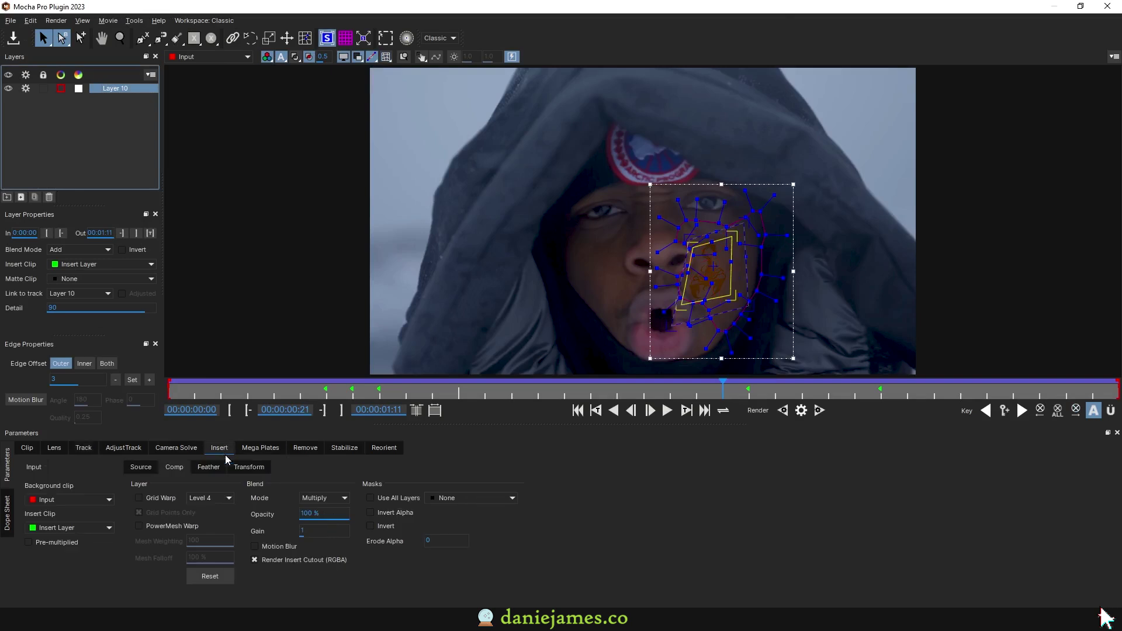
{"action": "left_click", "coordinate": [330, 500]}
{"action": "left_click", "coordinate": [324, 509]}
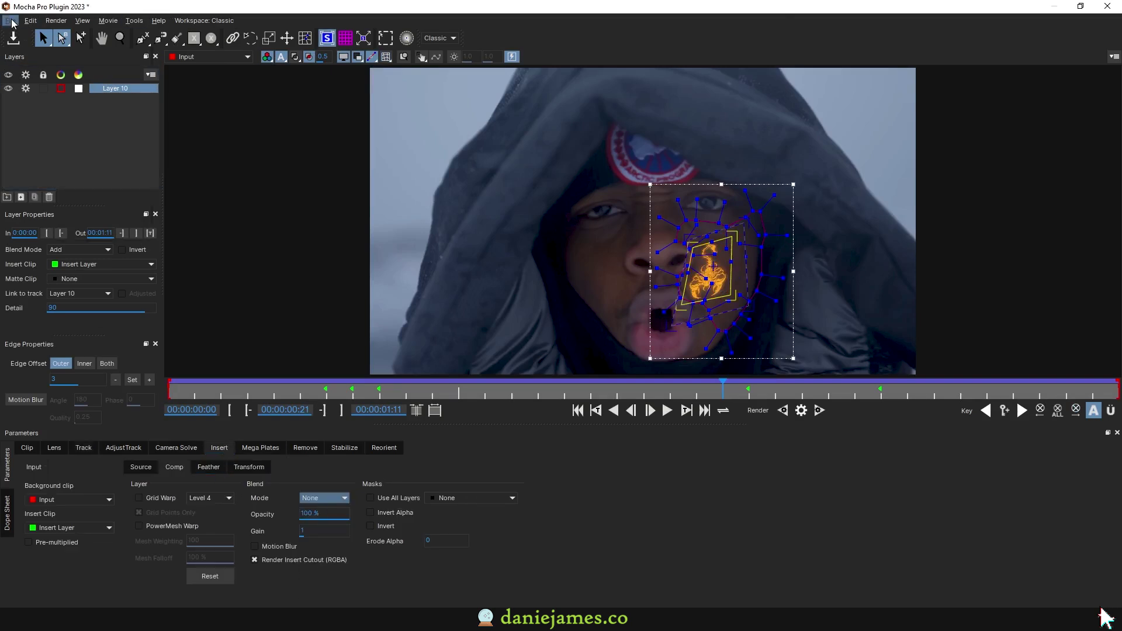
{"action": "left_click", "coordinate": [11, 20]}
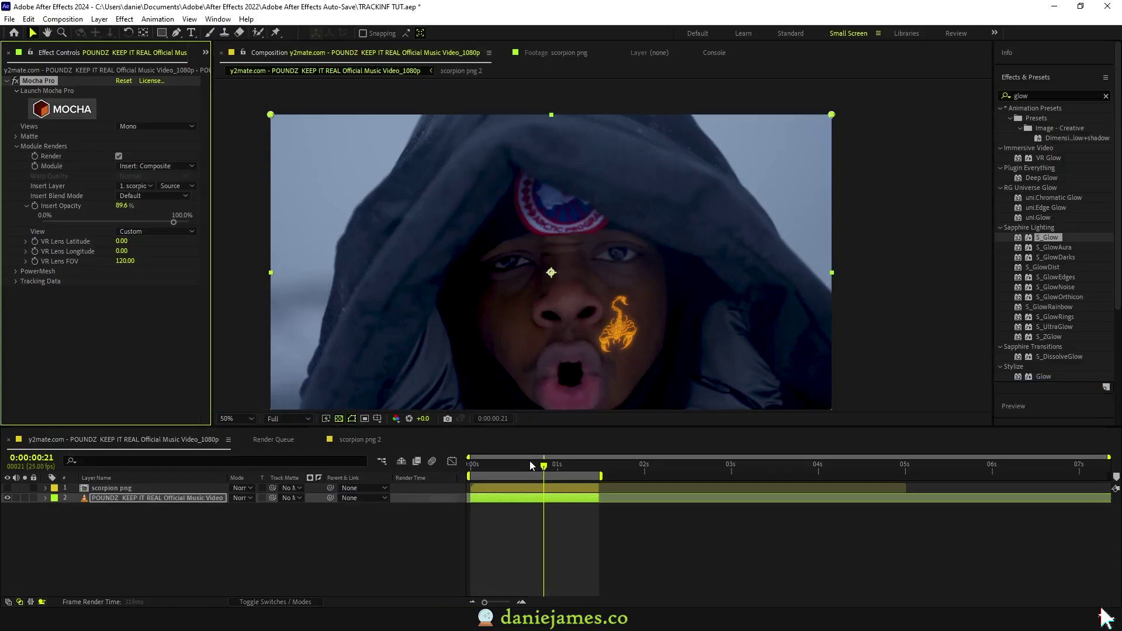
Move the current time to 0:00:00:13 and set the footage layer's Mocha Pro insert opacity to 88%
{"action": "left_click", "coordinate": [542, 471]}
{"action": "left_click_drag", "start_coordinate": [543, 471], "coordinate": [515, 468]}
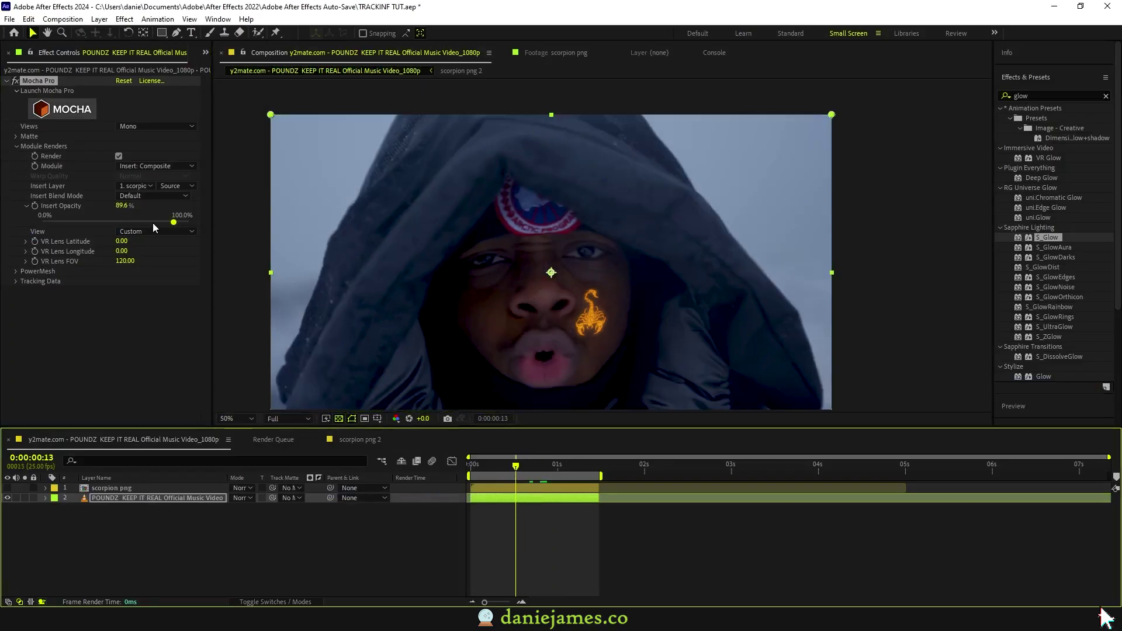
{"action": "mouse_move", "coordinate": [162, 222]}
{"action": "left_mouse_down"}
{"action": "mouse_move", "coordinate": [150, 222]}
{"action": "mouse_move", "coordinate": [172, 223]}
{"action": "left_mouse_up"}
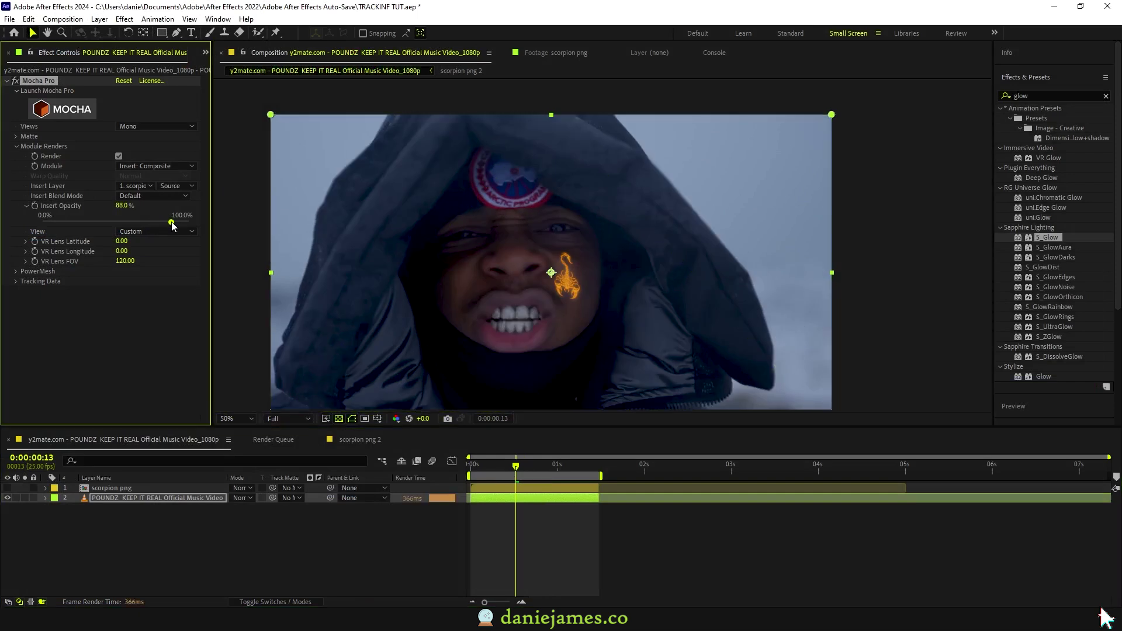
Change the scorpion's Fill colour to bright green 9BFF1A in the scorpion png 2 composition and preview it in the main footage composition
{"action": "left_click", "coordinate": [360, 440]}
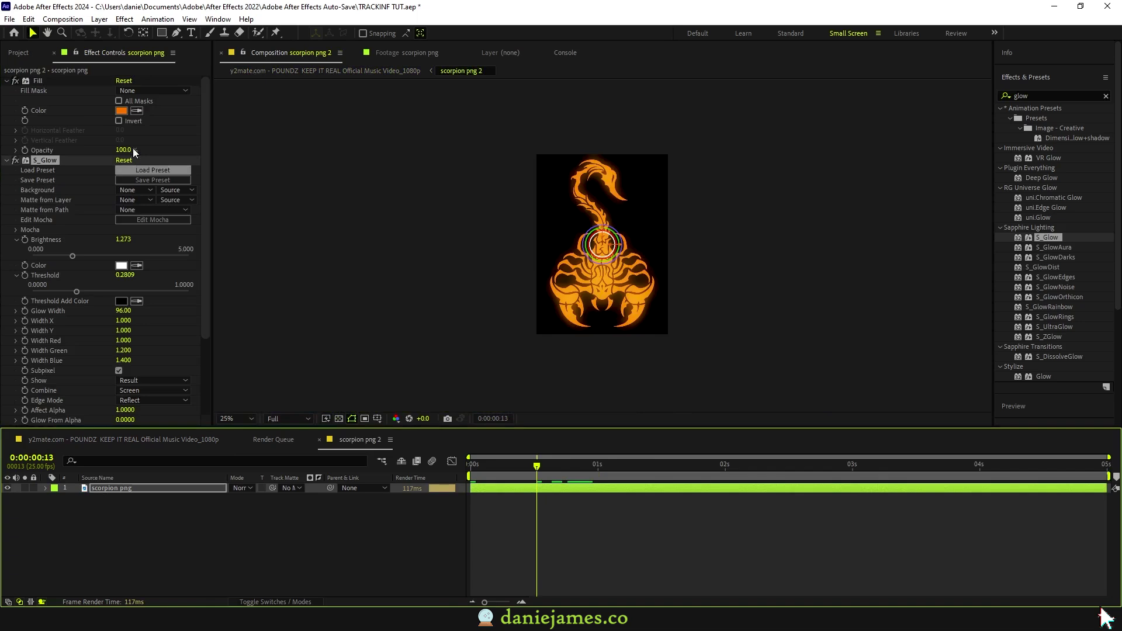
{"action": "left_click", "coordinate": [121, 110]}
{"action": "left_click", "coordinate": [283, 370]}
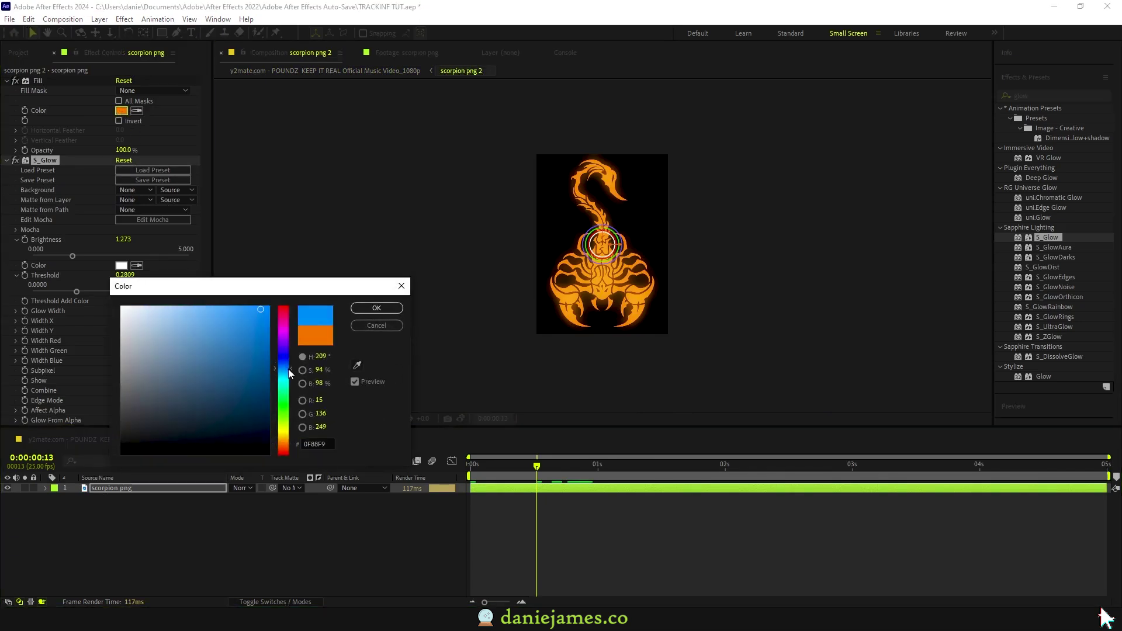
{"action": "left_click", "coordinate": [258, 309]}
{"action": "left_click", "coordinate": [254, 306]}
{"action": "left_click_drag", "start_coordinate": [284, 375], "coordinate": [286, 423]}
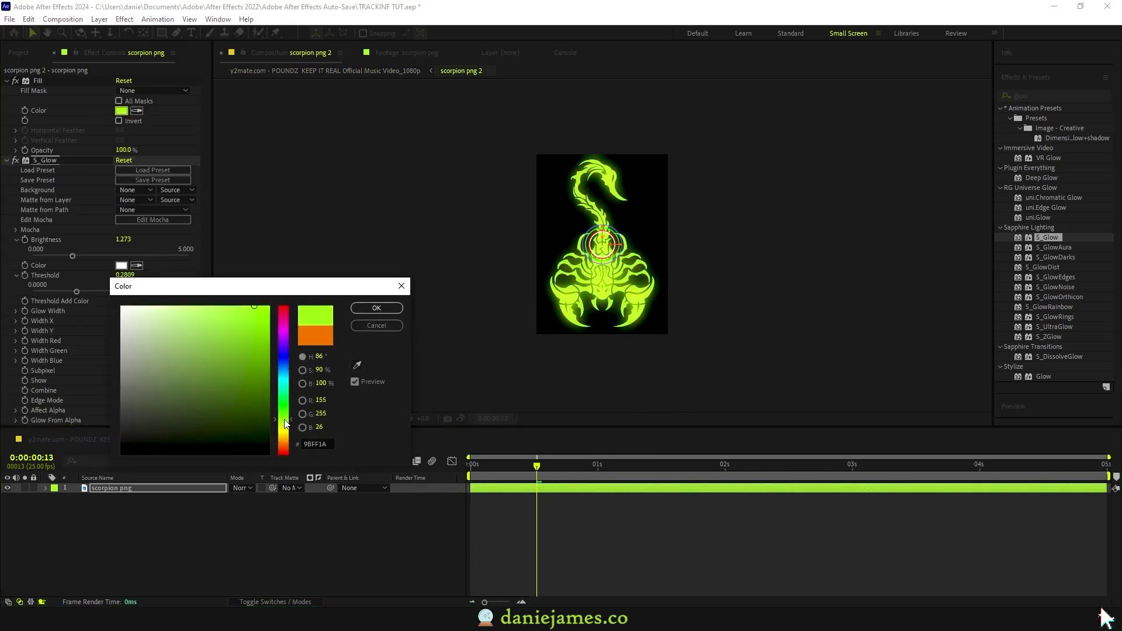
{"action": "left_click", "coordinate": [377, 310]}
{"action": "left_click", "coordinate": [169, 435]}
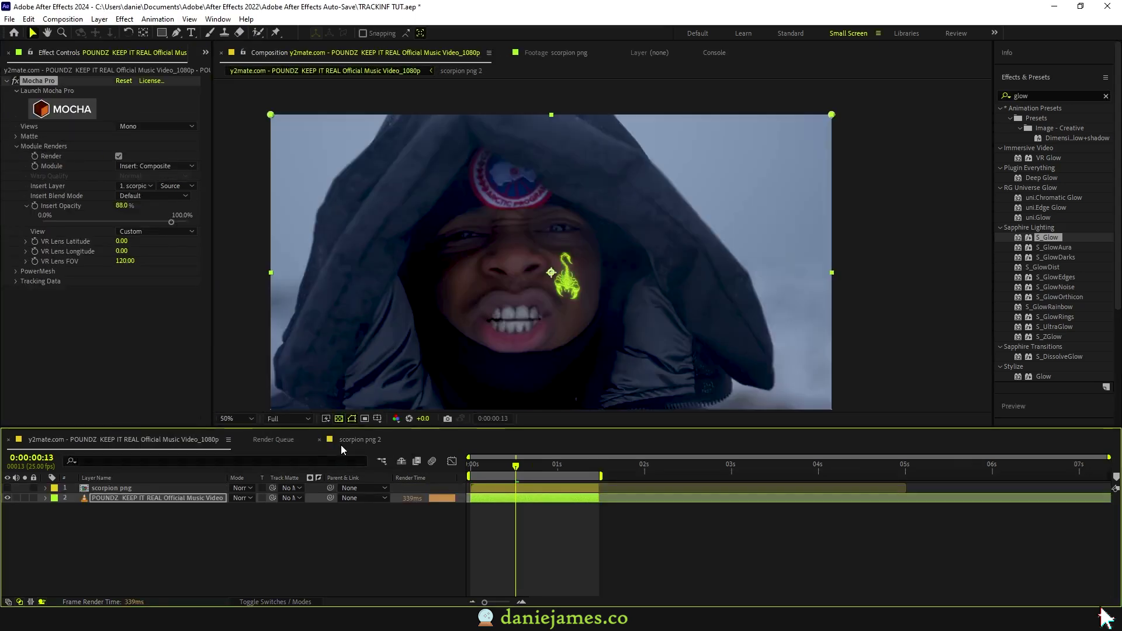
{"action": "mouse_move", "coordinate": [515, 466]}
{"action": "left_mouse_down"}
{"action": "mouse_move", "coordinate": [471, 467]}
{"action": "mouse_move", "coordinate": [521, 468]}
{"action": "left_mouse_up"}
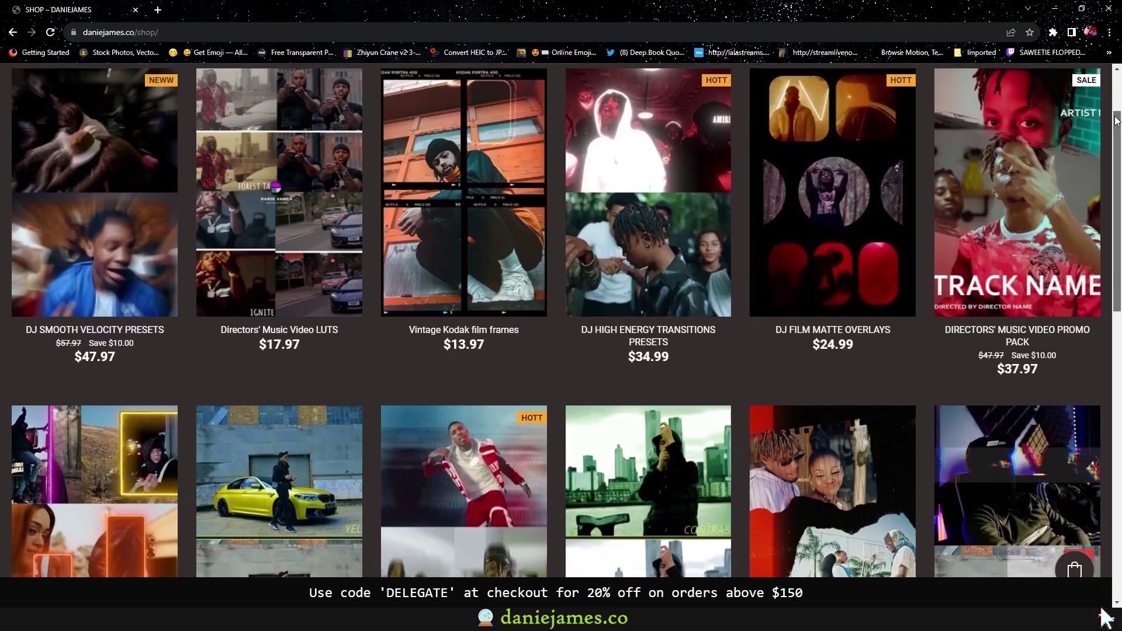
{"action": "left_click_drag", "start_coordinate": [1117, 120], "coordinate": [1114, 281]}
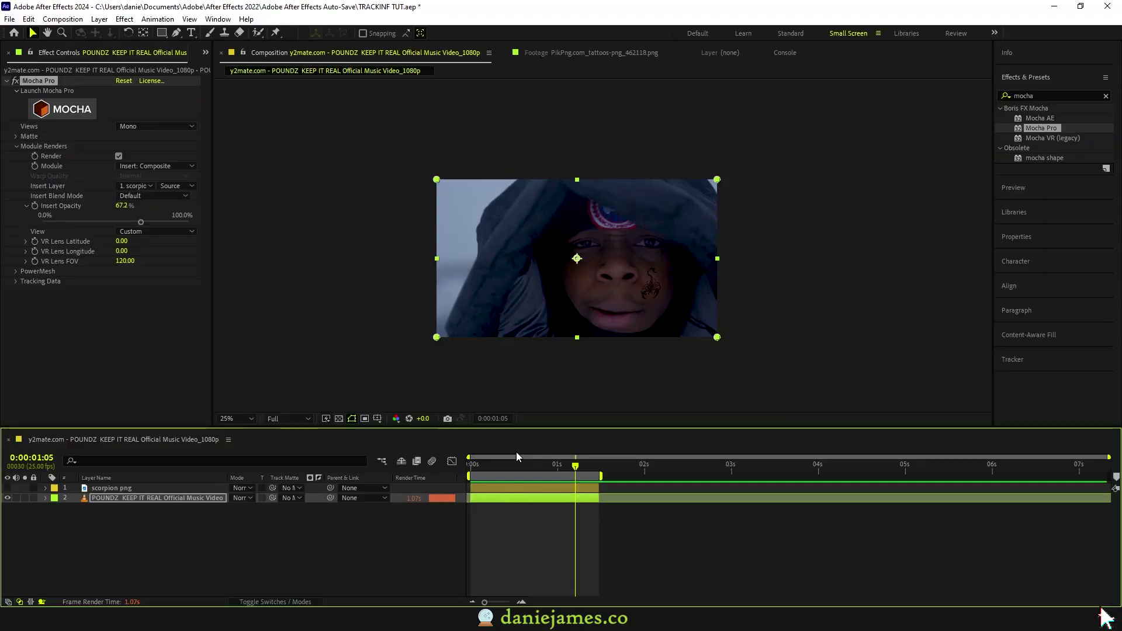